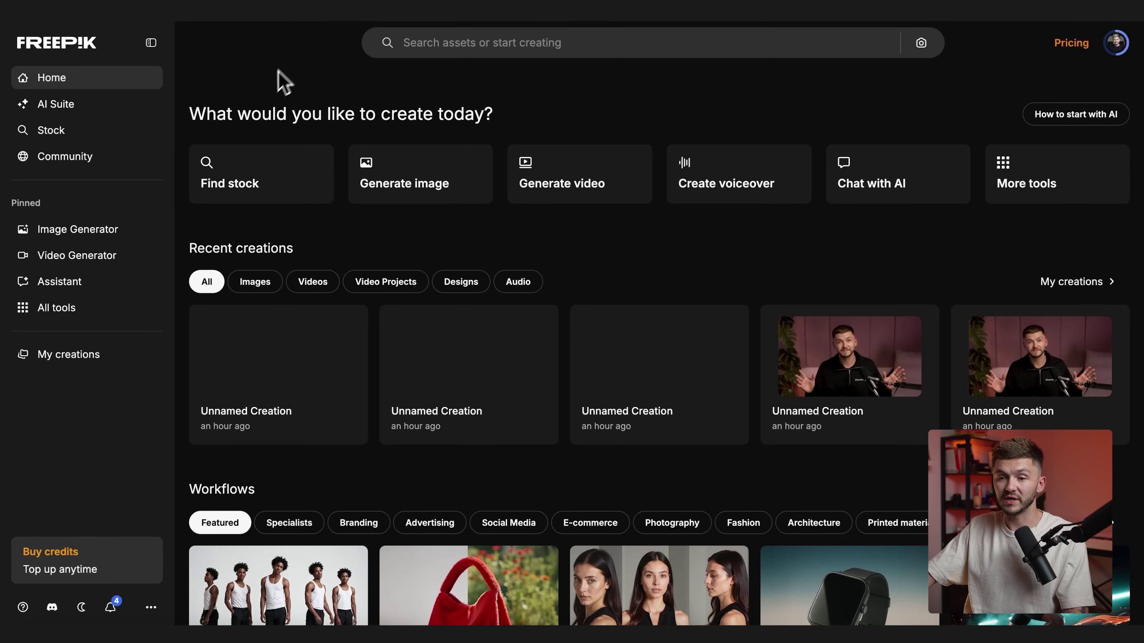
Step: Open the Image Generator and confirm Seedream 4 as the generation model
left_click(100, 233)
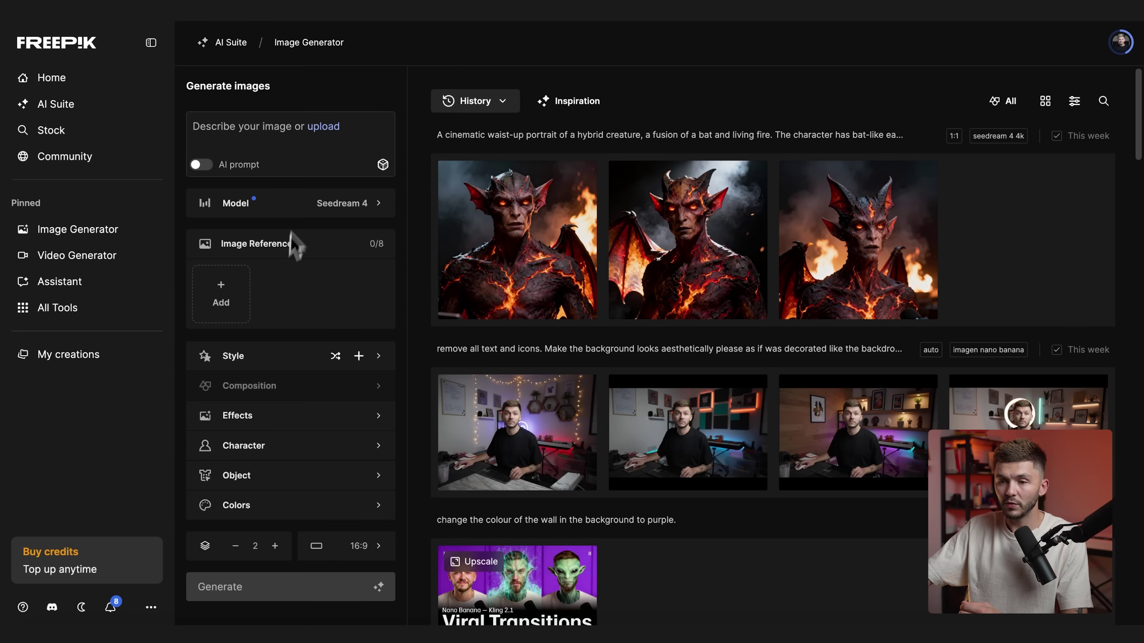
left_click(306, 211)
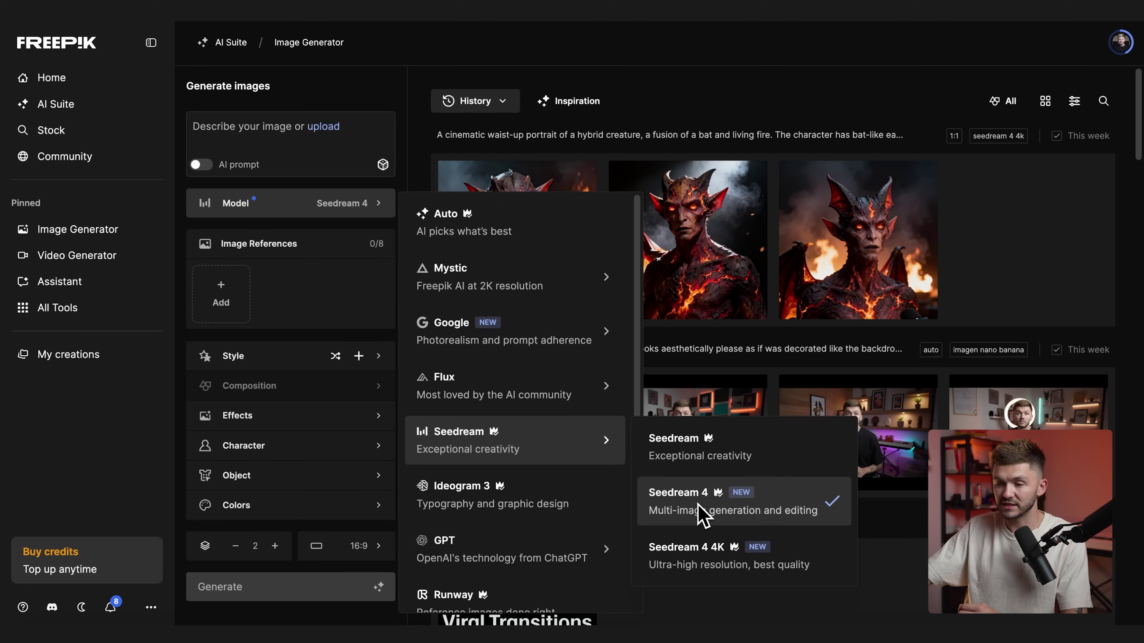
left_click(430, 59)
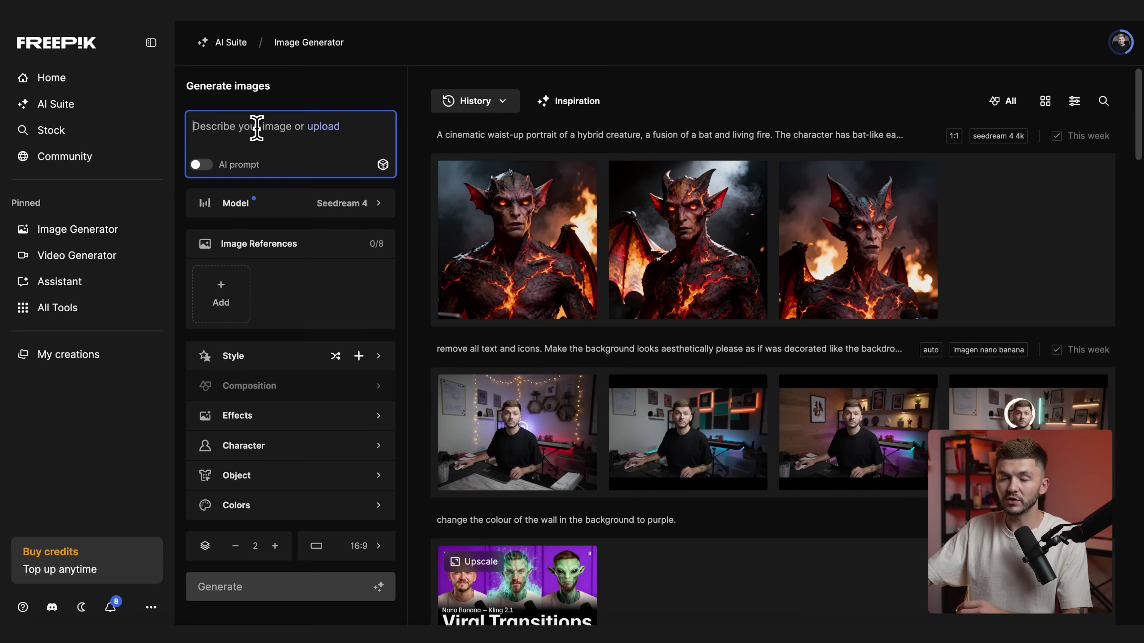
Step: Paste the eye-patched pirate card-game prompt and generate two 16:9 images
type("Create a pirate, on a pirate ship inside the captain's room, sitting around a barrel that's being used as a table for a card game. Holding some cards. Has an eye patch.")
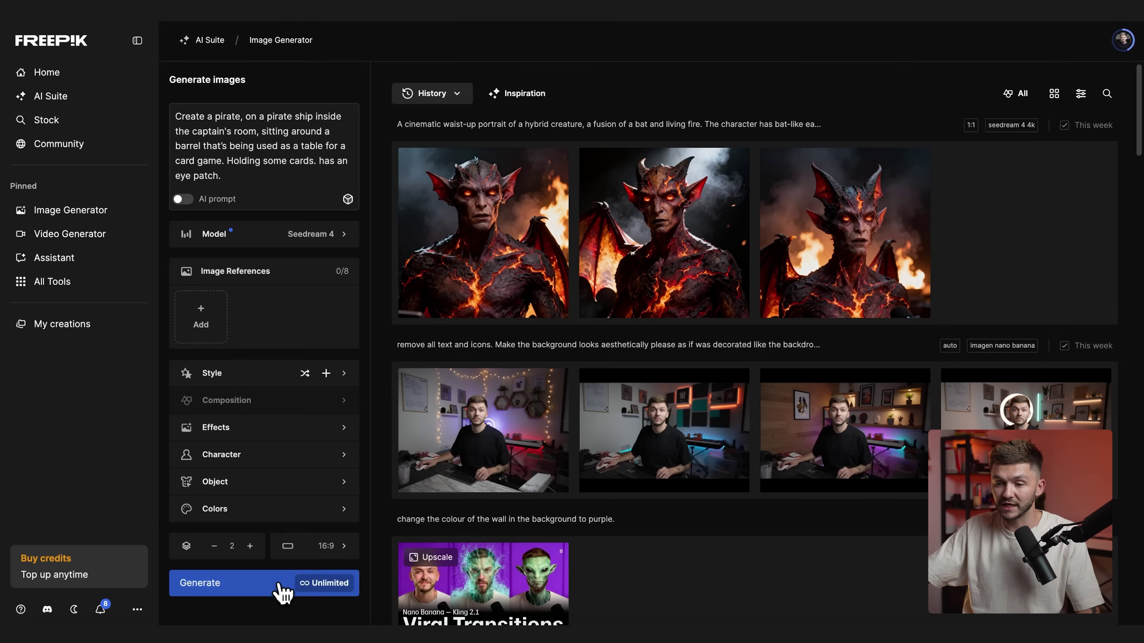
left_click(277, 585)
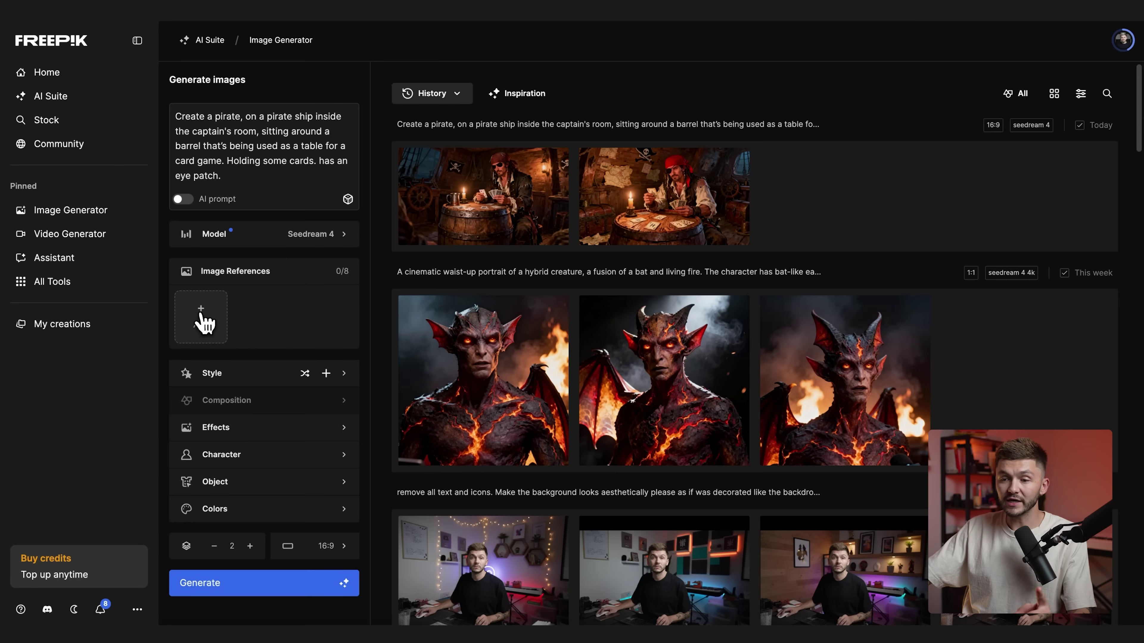
Step: Upload a reference photo, paste the casino poker-table prompt, and generate images
left_click(201, 321)
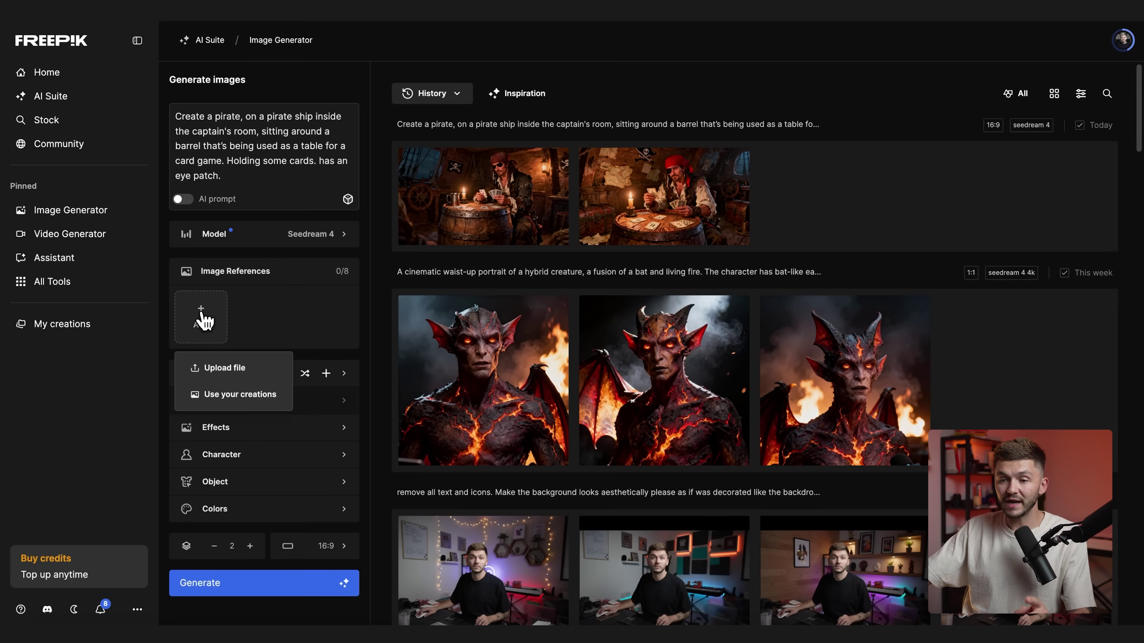
left_click(227, 368)
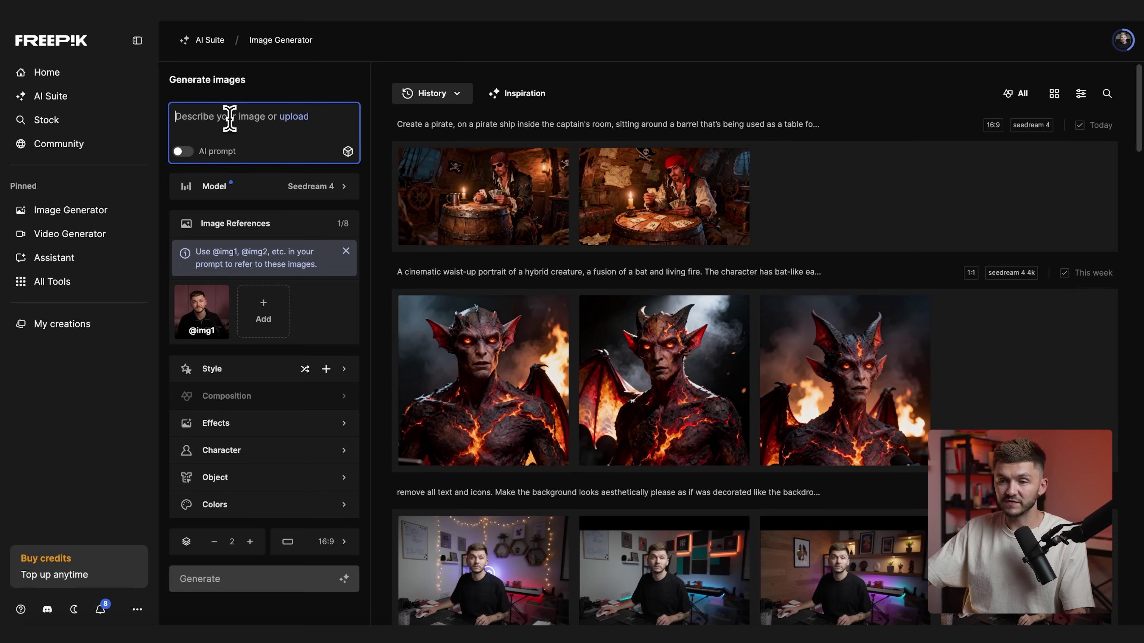
type("remove the microphone, put me in a high-end casino, in a sharp suit, with a tailor's hat, at a poker table with some card in my hand.")
left_click_drag(250, 162, 164, 122)
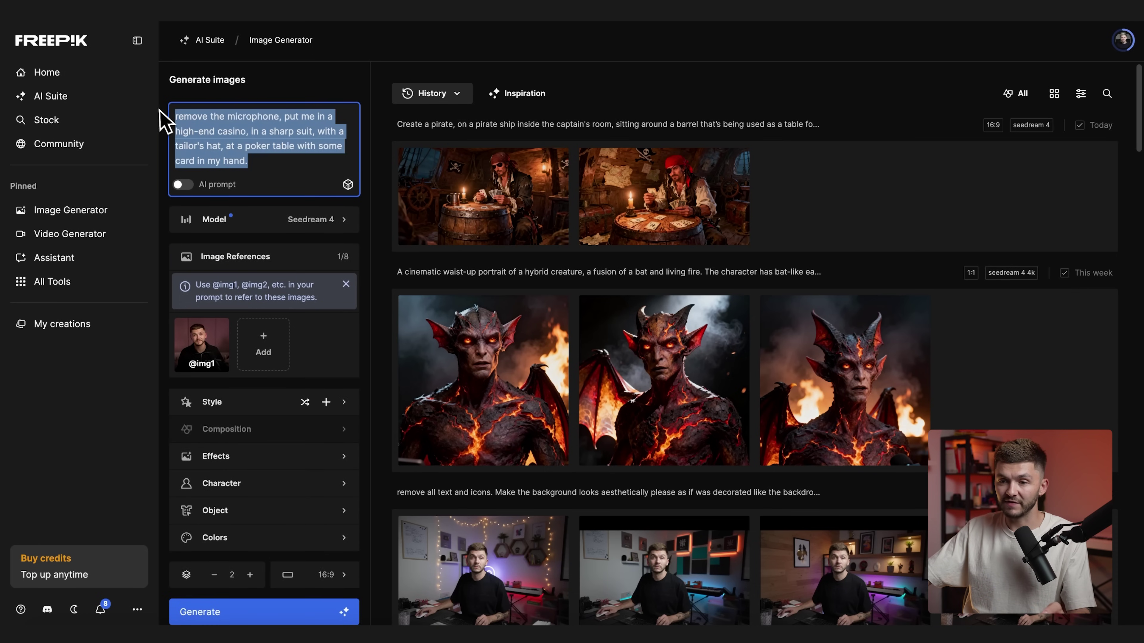
left_click(276, 614)
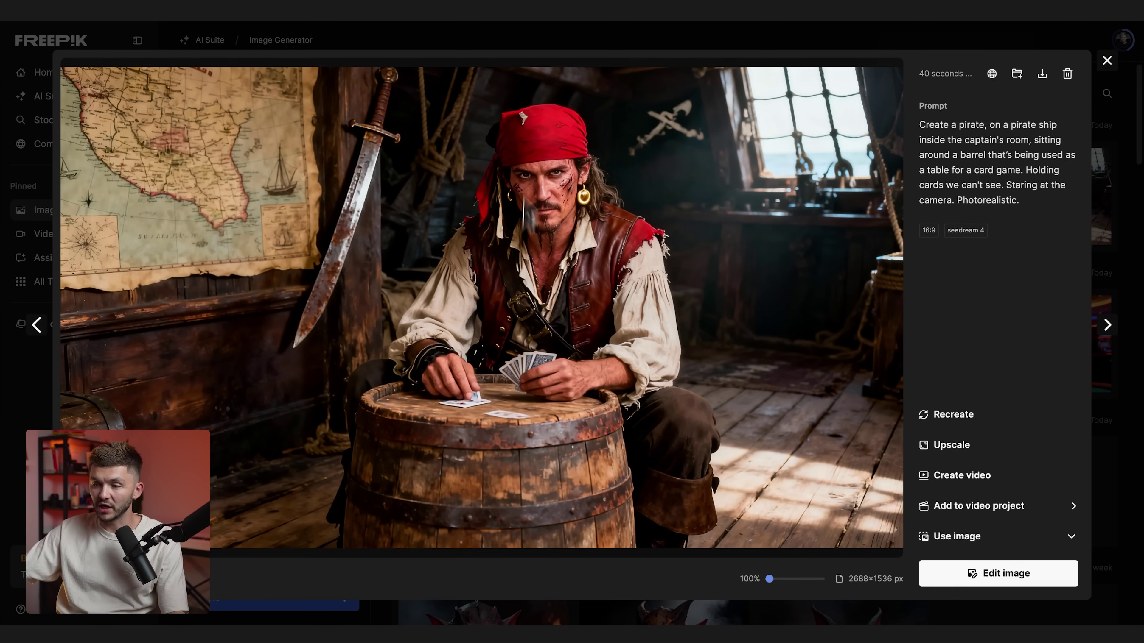
Step: Send the pirate card-game image to the upscaler and start a 2x Magnific upscale
left_click(951, 446)
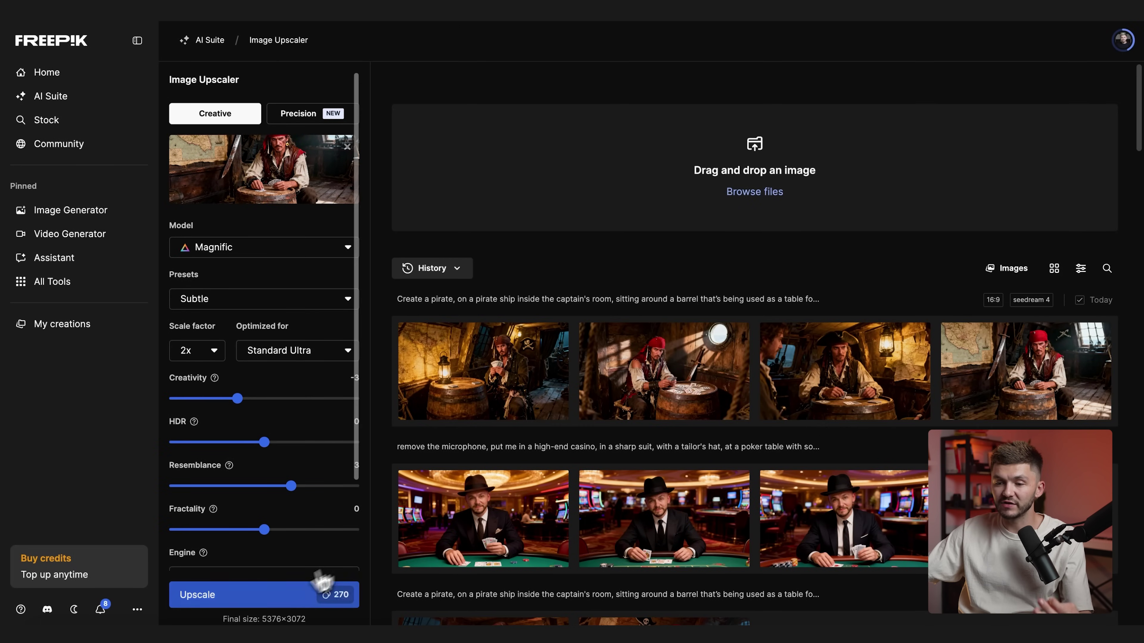
left_click(269, 599)
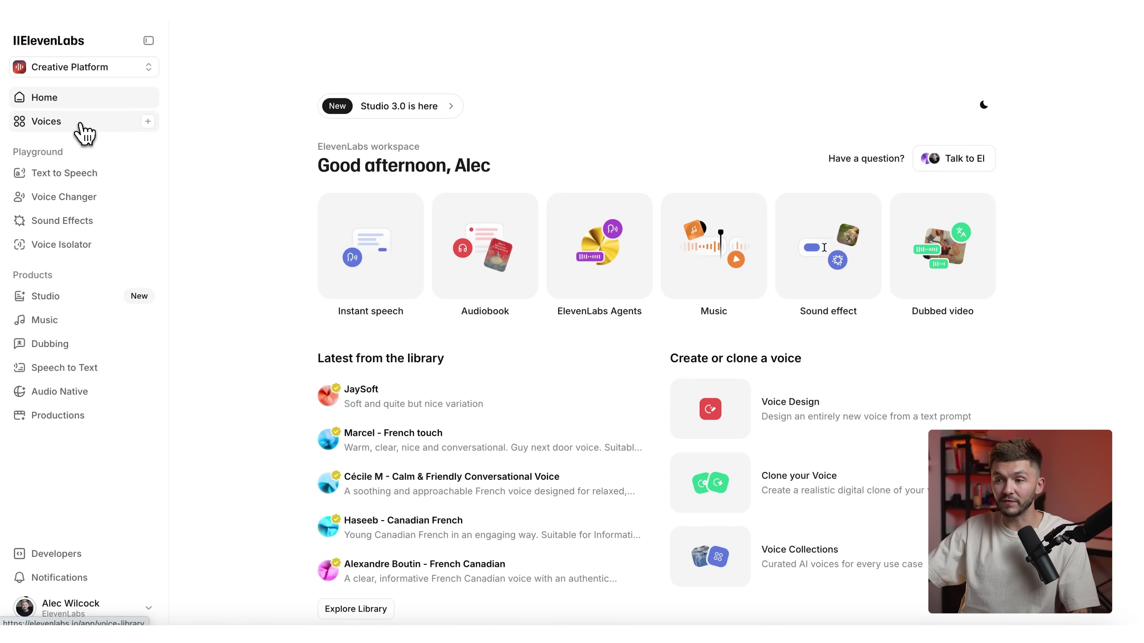
Step: Start a Voice Design voice from the Voices library and clear the sample description
left_click(81, 126)
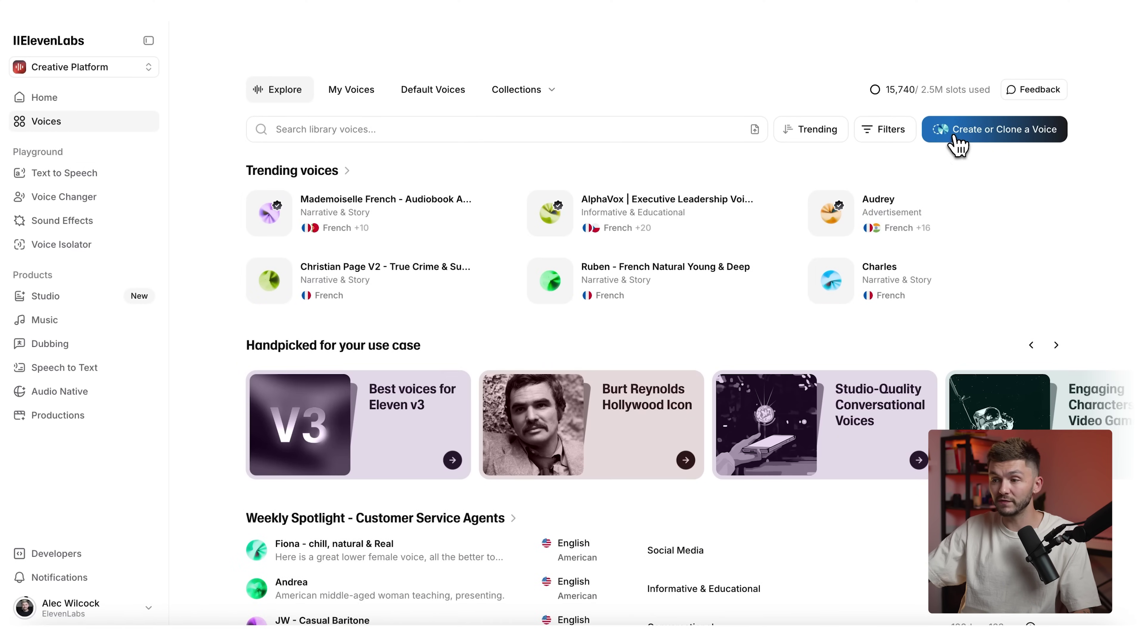
left_click(958, 144)
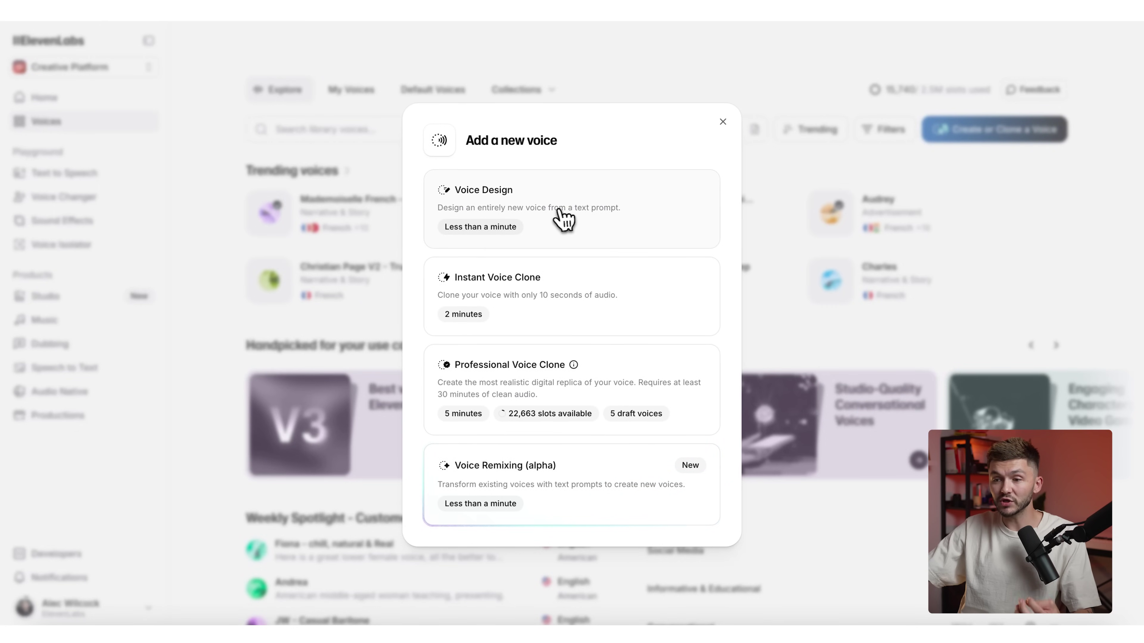
left_click(536, 203)
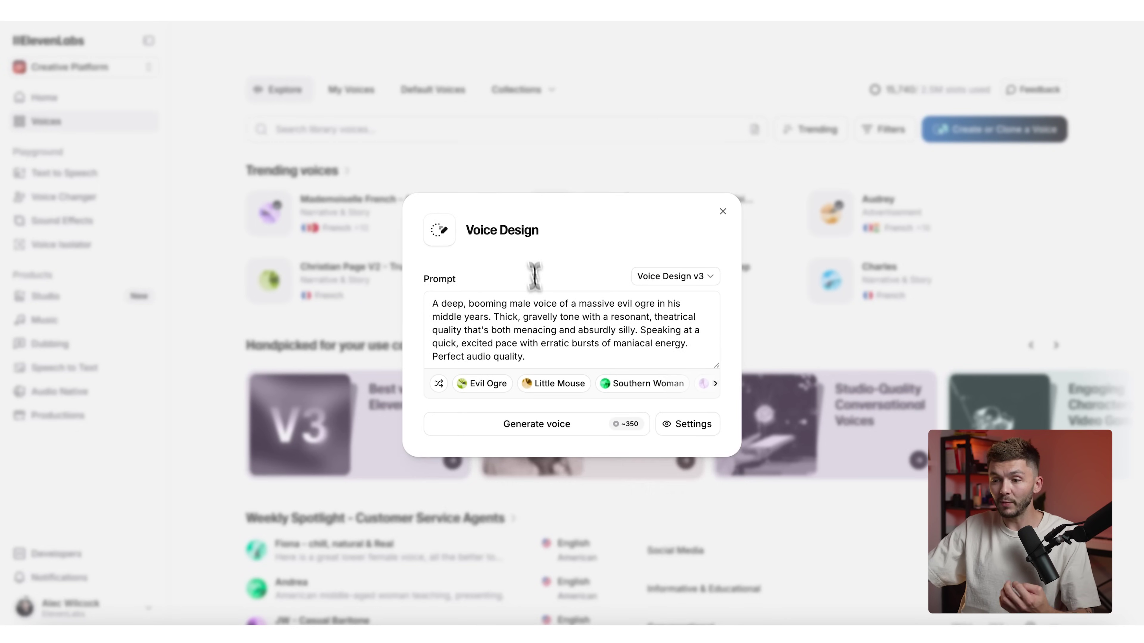
left_click_drag(567, 358, 403, 320)
key("BackSpace")
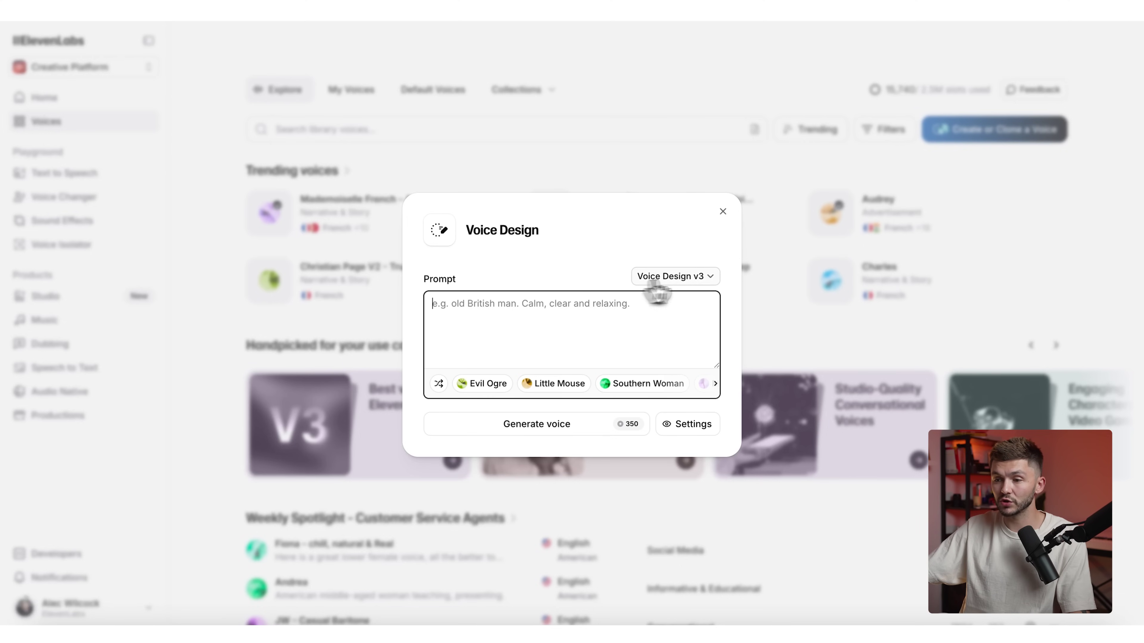
Step: Keep Voice Design v3 with the prompt 'A pirate with a northern accent.'
left_click(699, 279)
left_click(695, 301)
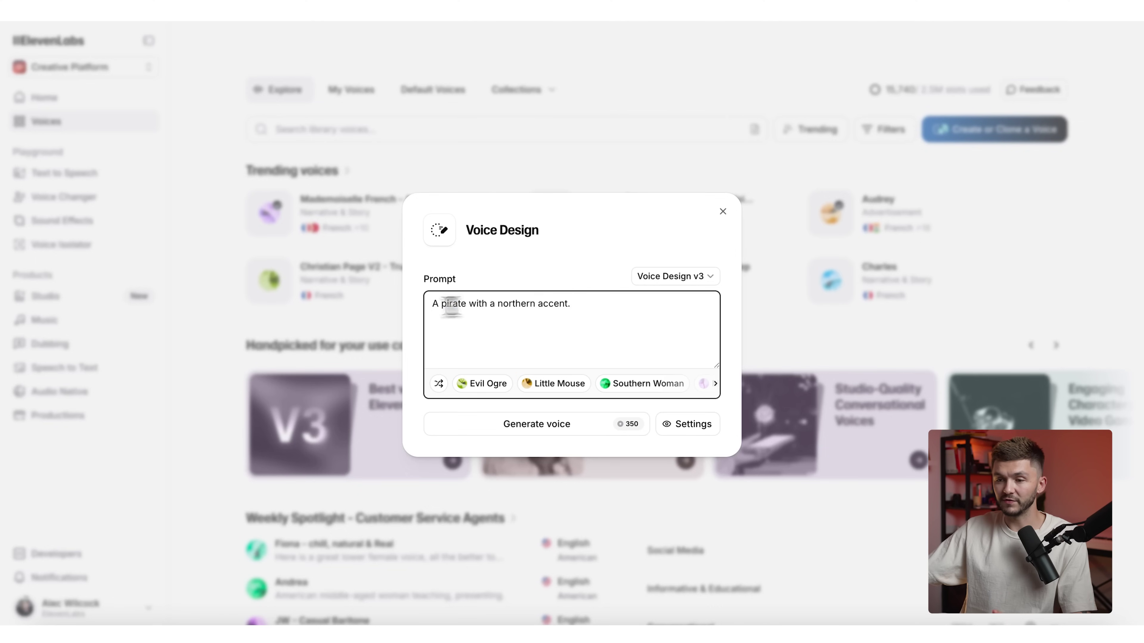
triple_click(430, 305)
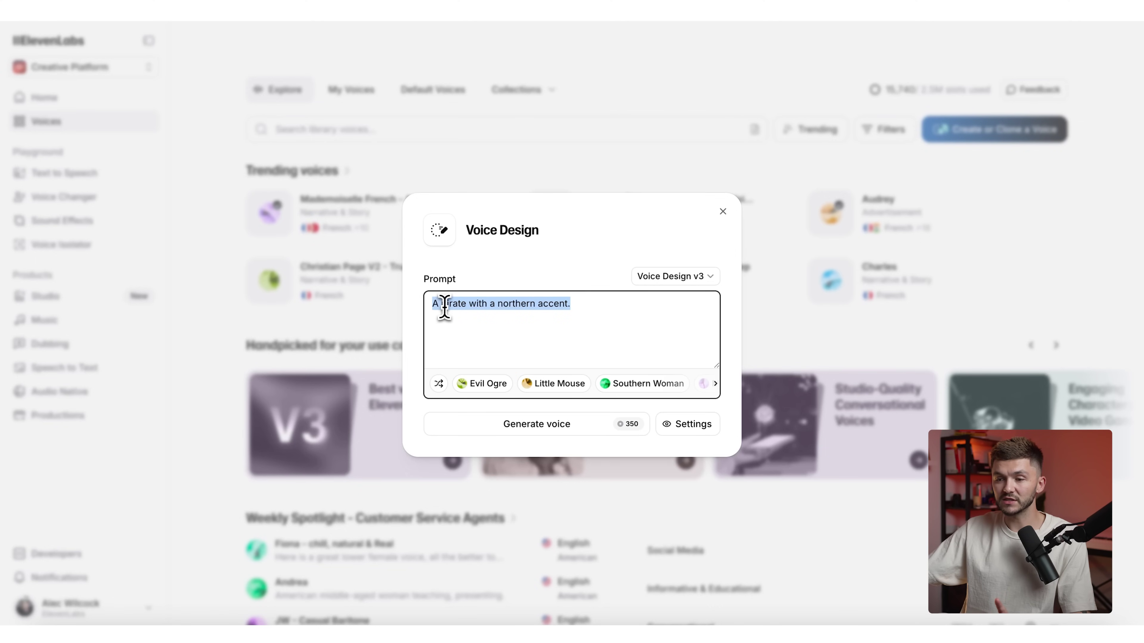
left_click(486, 305)
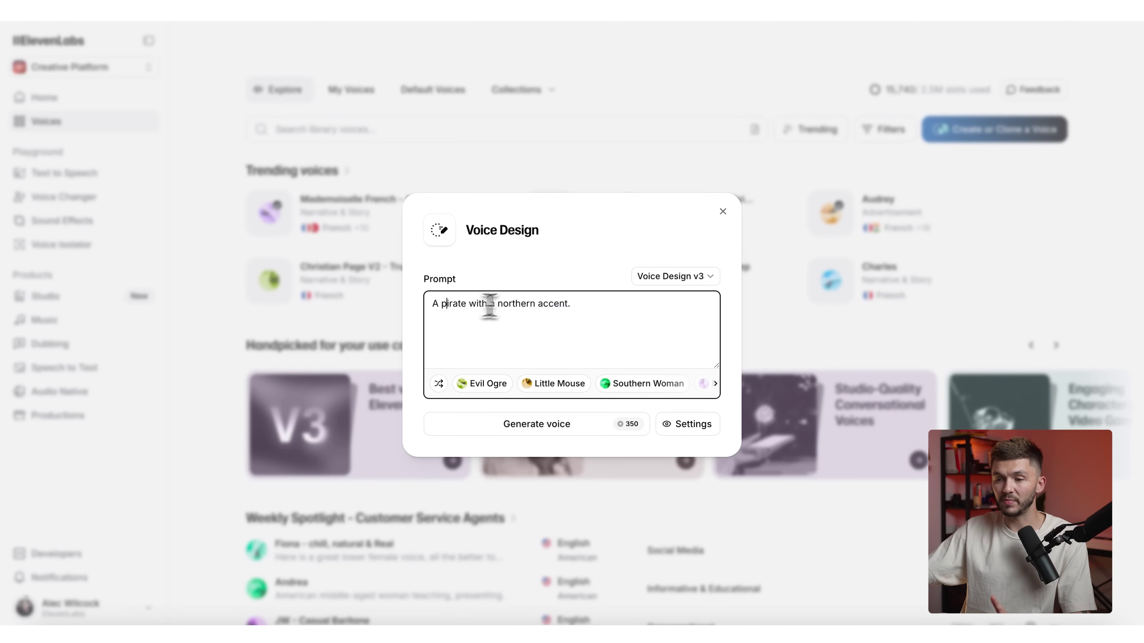
Step: Generate three pirate voice previews, listen to Voices 2 and 3, and pick Voice 2
left_click(554, 428)
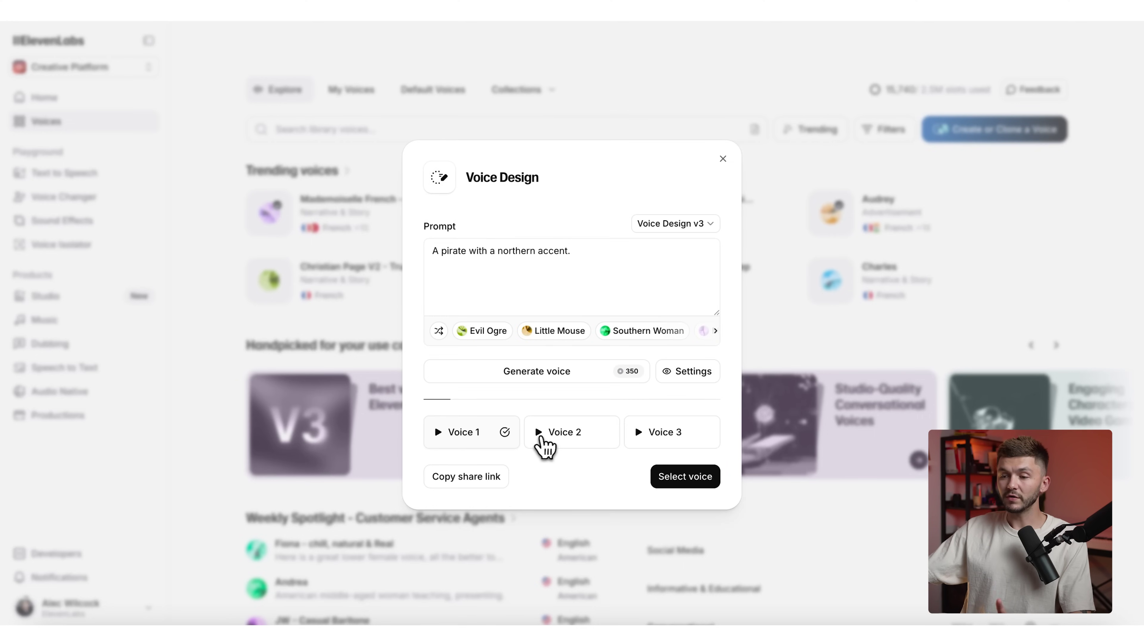
left_click(539, 435)
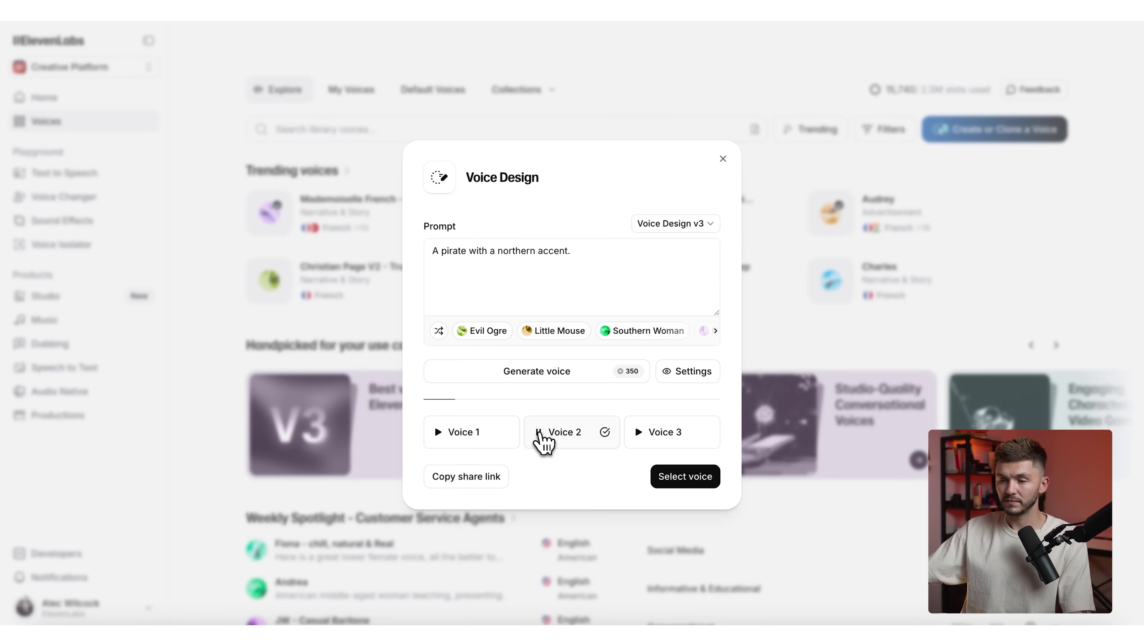
left_click(541, 436)
left_click(639, 432)
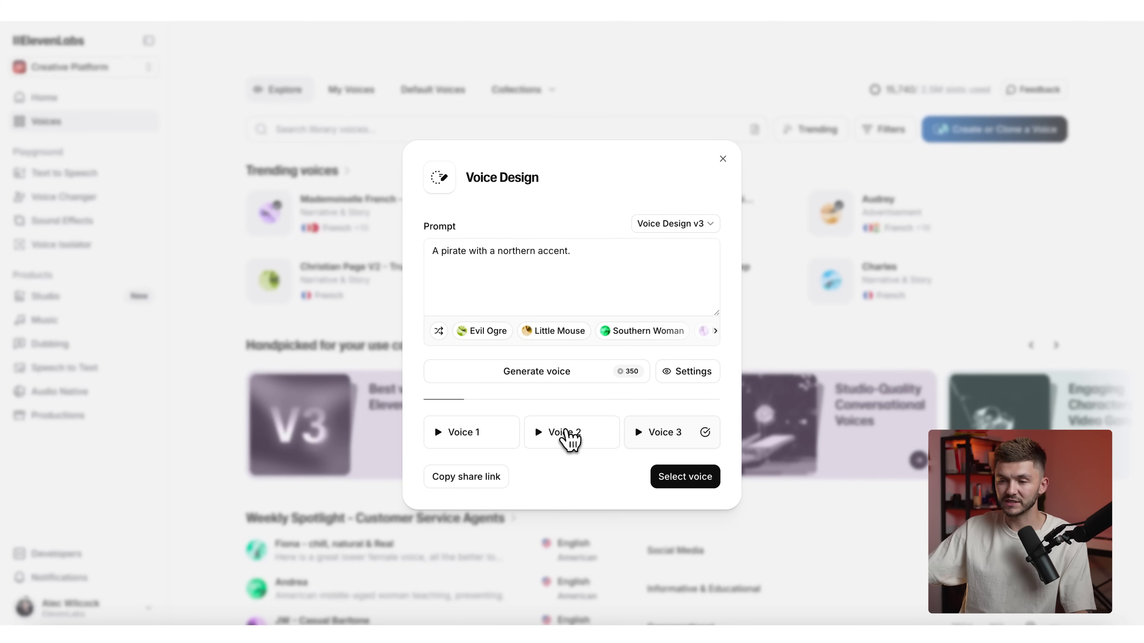
left_click(562, 440)
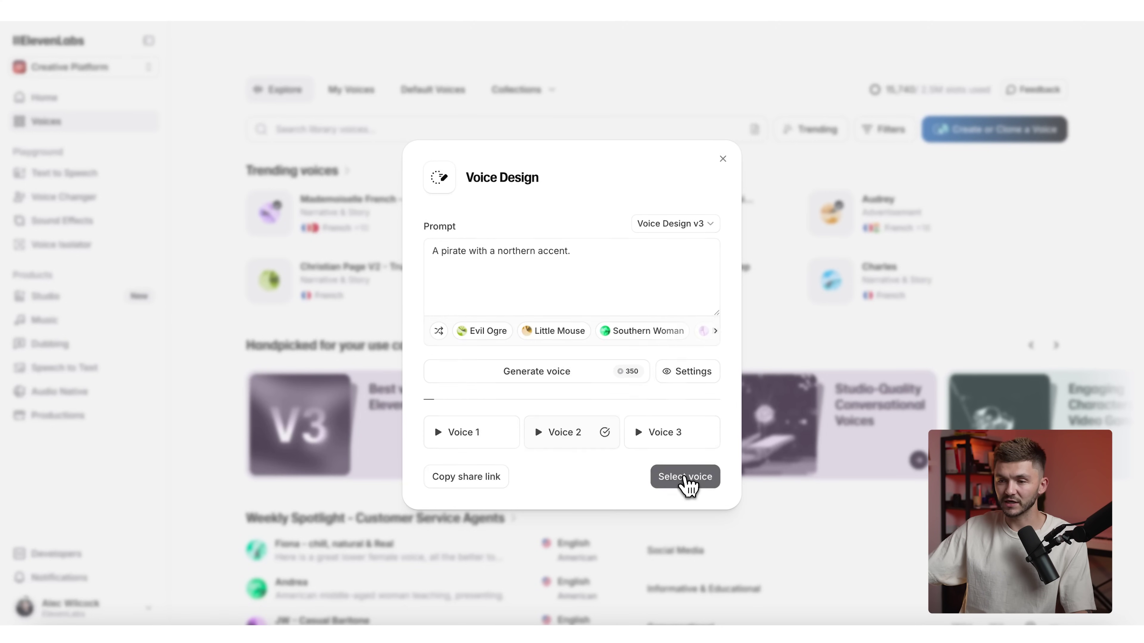
Step: Name the chosen voice 'Pirate that plays cards.'
left_click(684, 481)
left_click(498, 245)
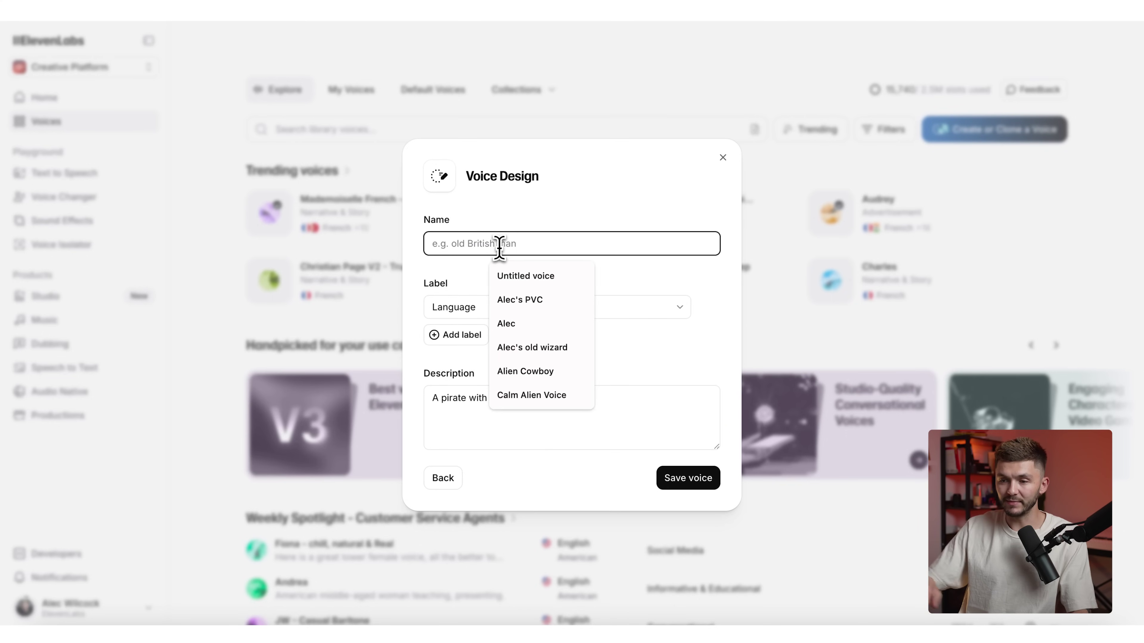
type("Pirate")
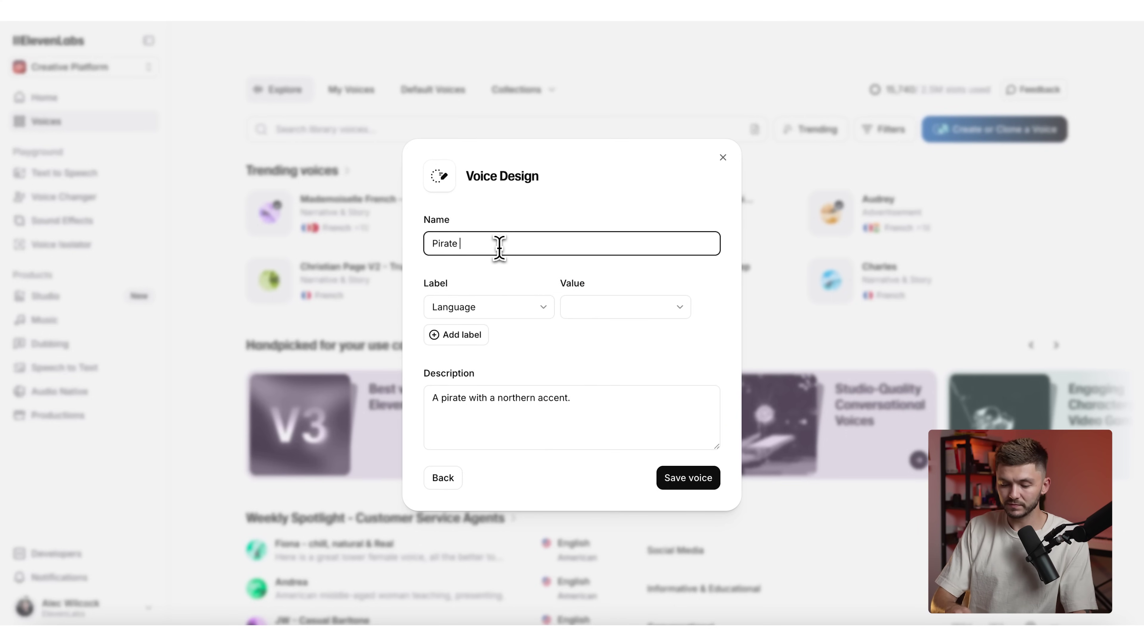
type(" that plays ca")
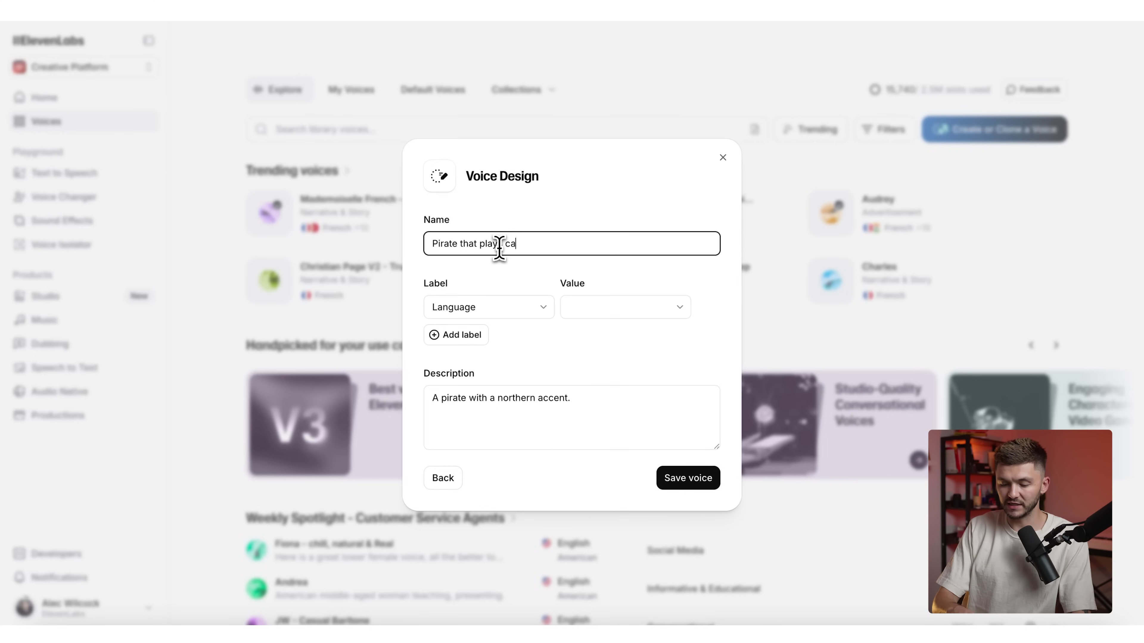
type("rds.")
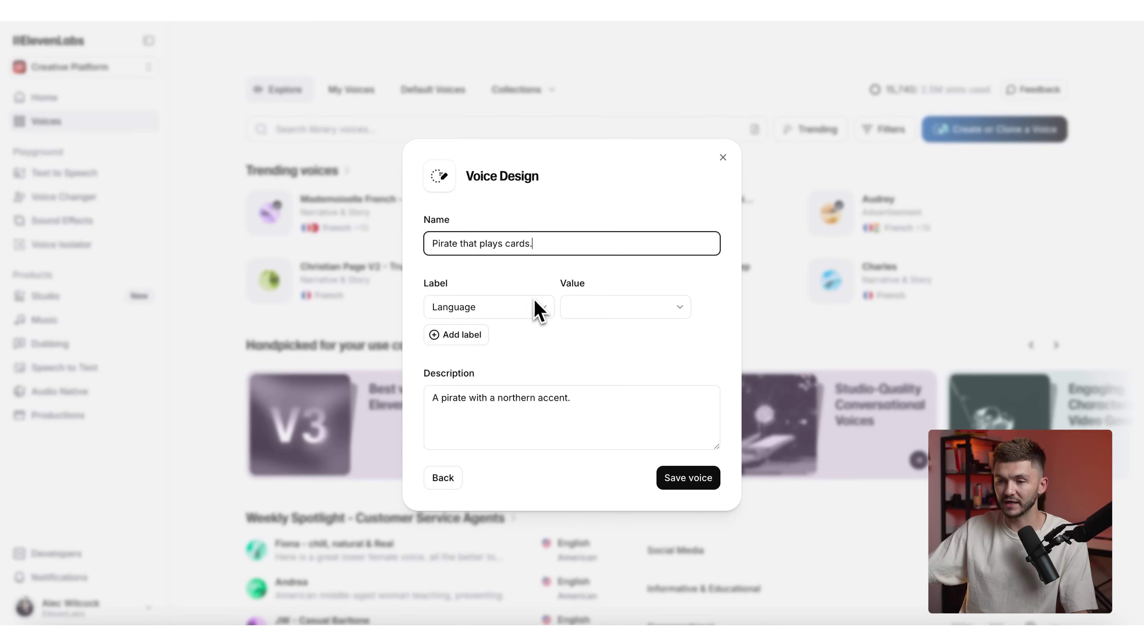
Step: Add an English language label to the voice and save it
left_click(535, 306)
left_click(581, 313)
scroll(595, 380, "down", 3)
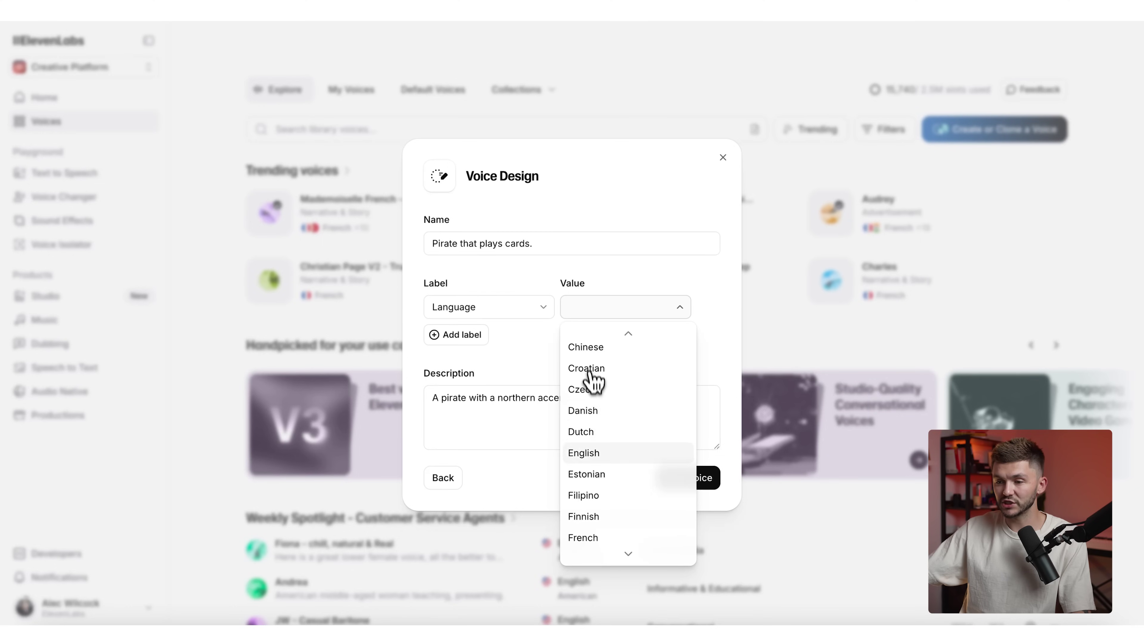
left_click(591, 456)
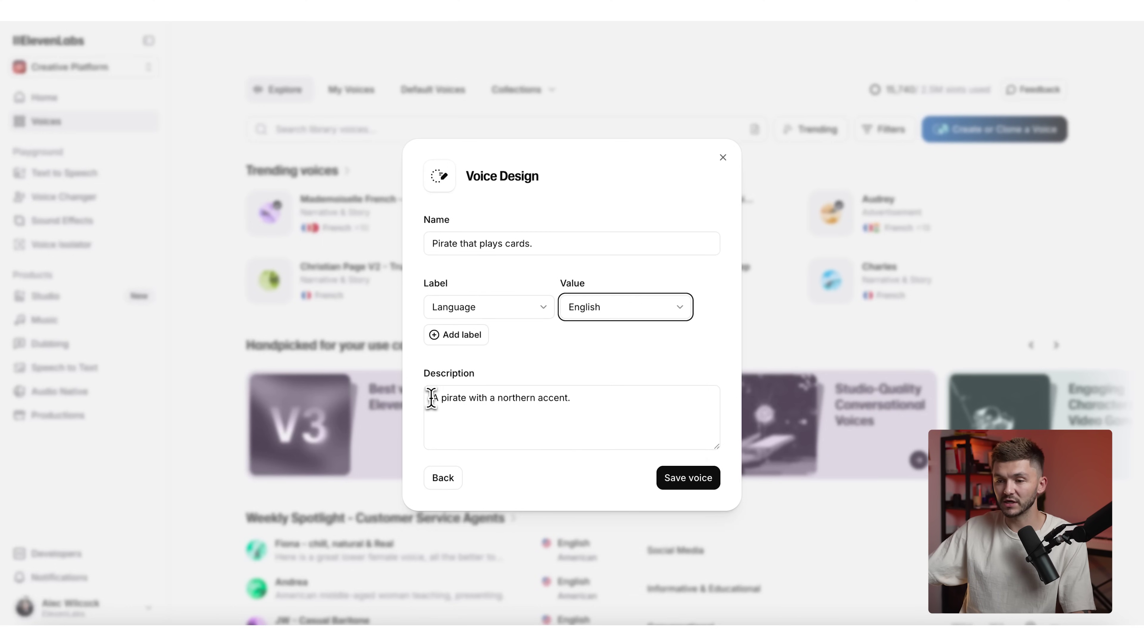
left_click_drag(431, 399, 572, 400)
left_click(584, 400)
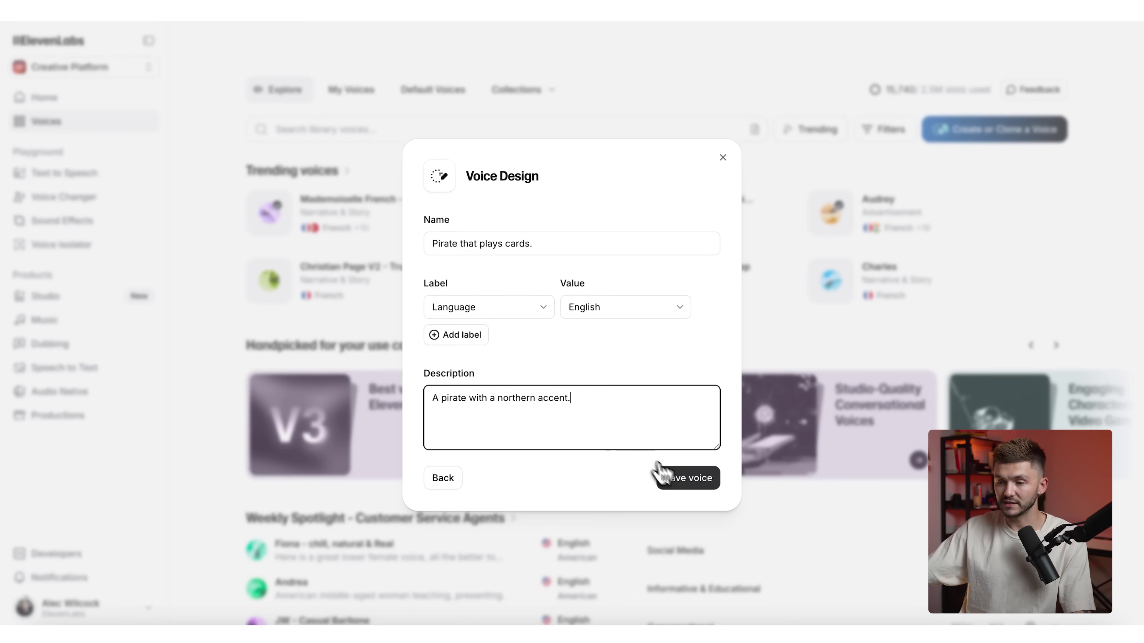
left_click(689, 479)
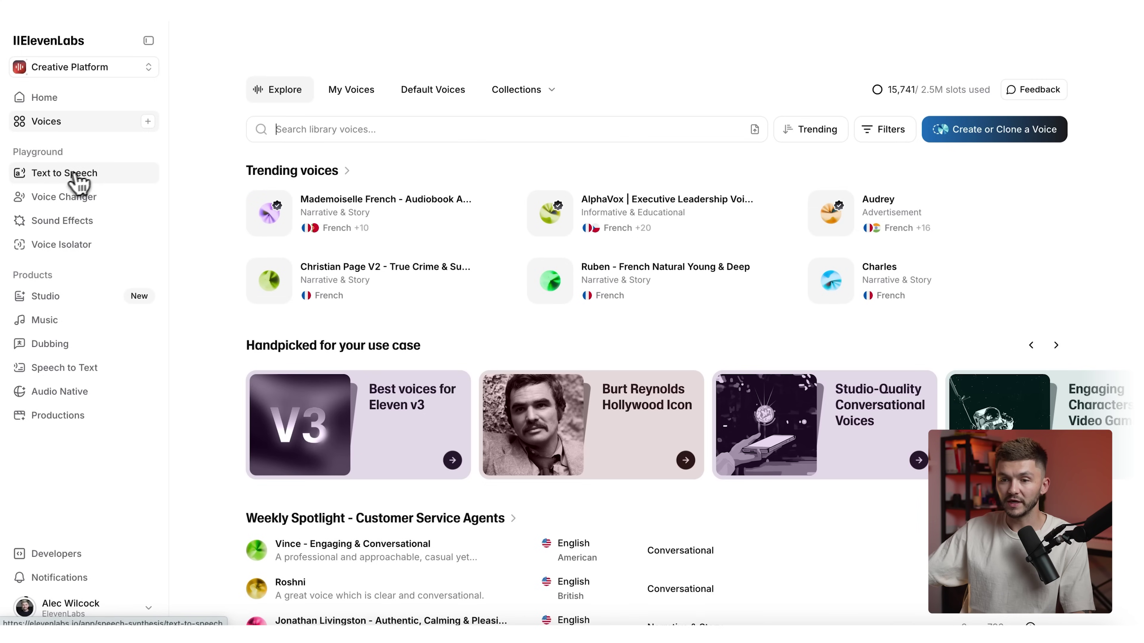
Step: In Text to Speech, search 'pirat' and switch the voice to 'Pirate that plays cards.'
left_click(68, 180)
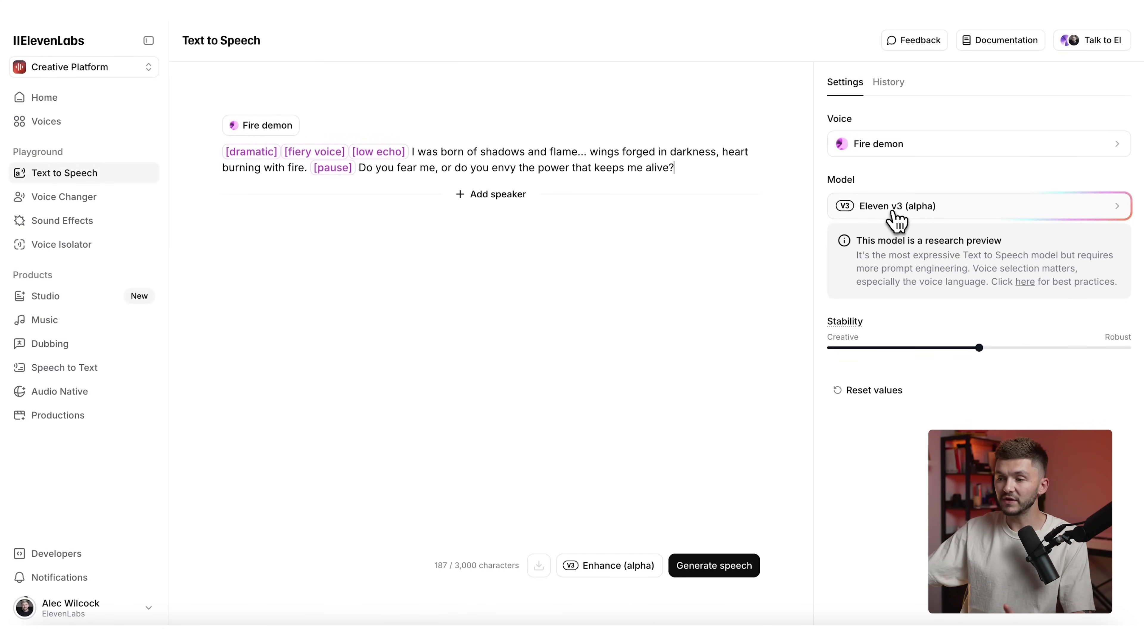
left_click(889, 154)
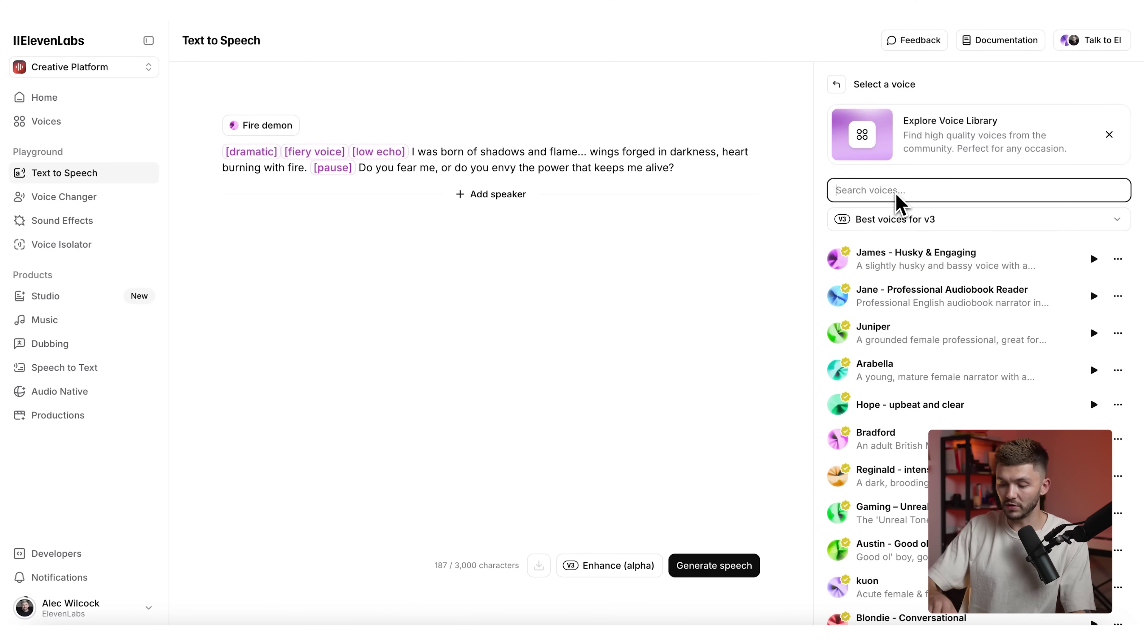
type("pirate")
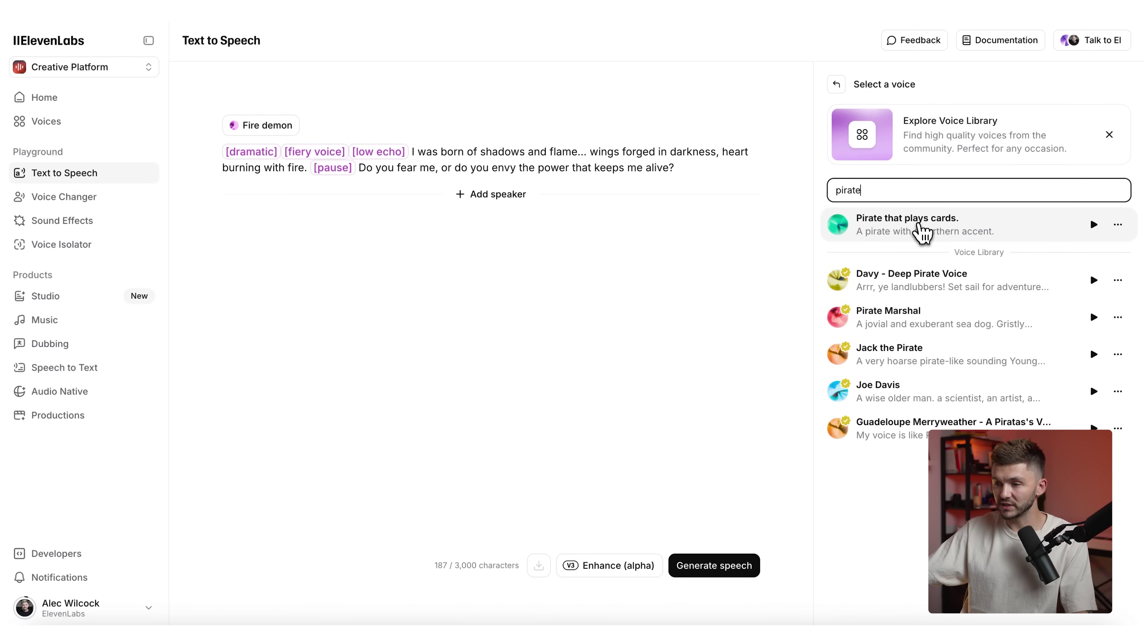
left_click(921, 227)
left_click_drag(697, 170, 178, 150)
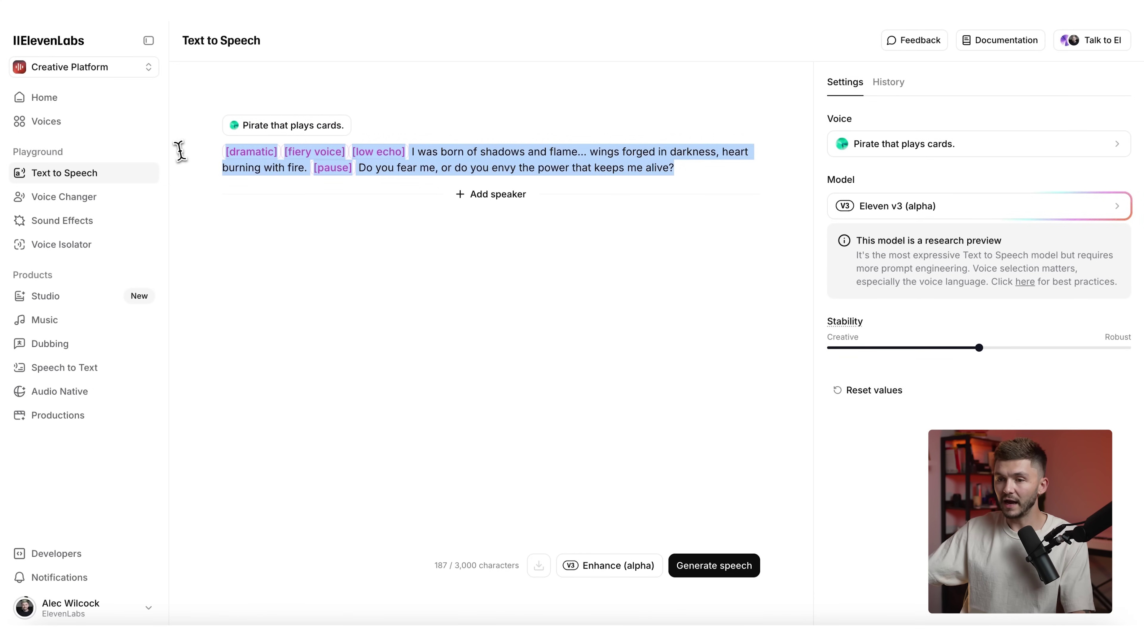
Step: Replace the fire demon script with the pirate line, changing its opening tag to 'chuckle'
key("BackSpace")
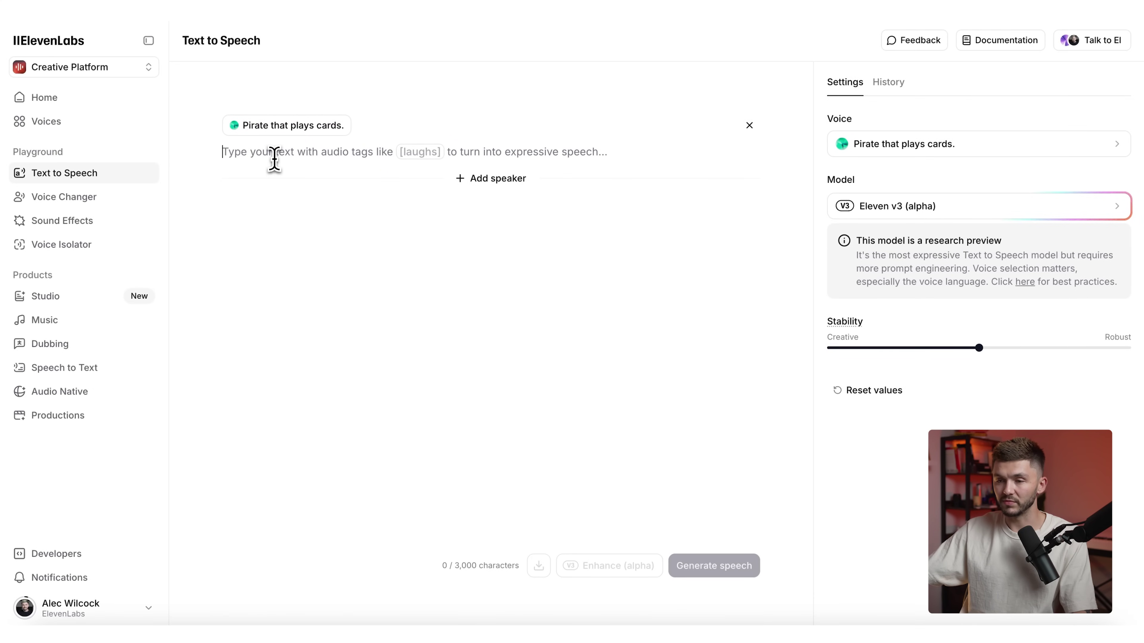
type("[confident] hold on now... [intrigued] [fast] don't you think we should settle this over some [excited] cards?")
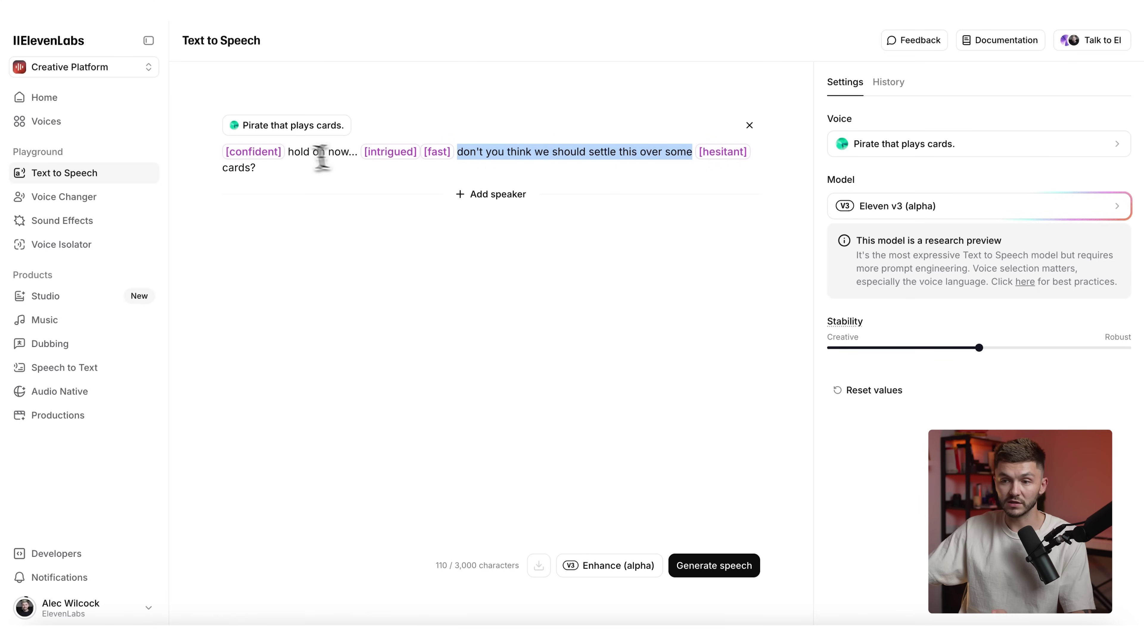
left_click(291, 154)
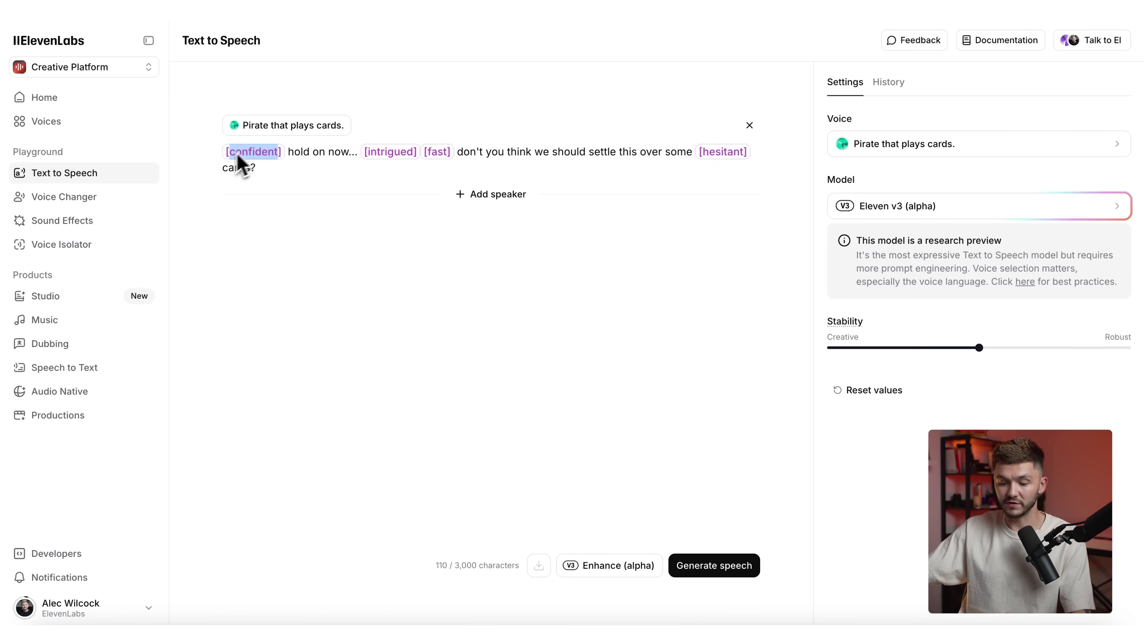
type("chuckle")
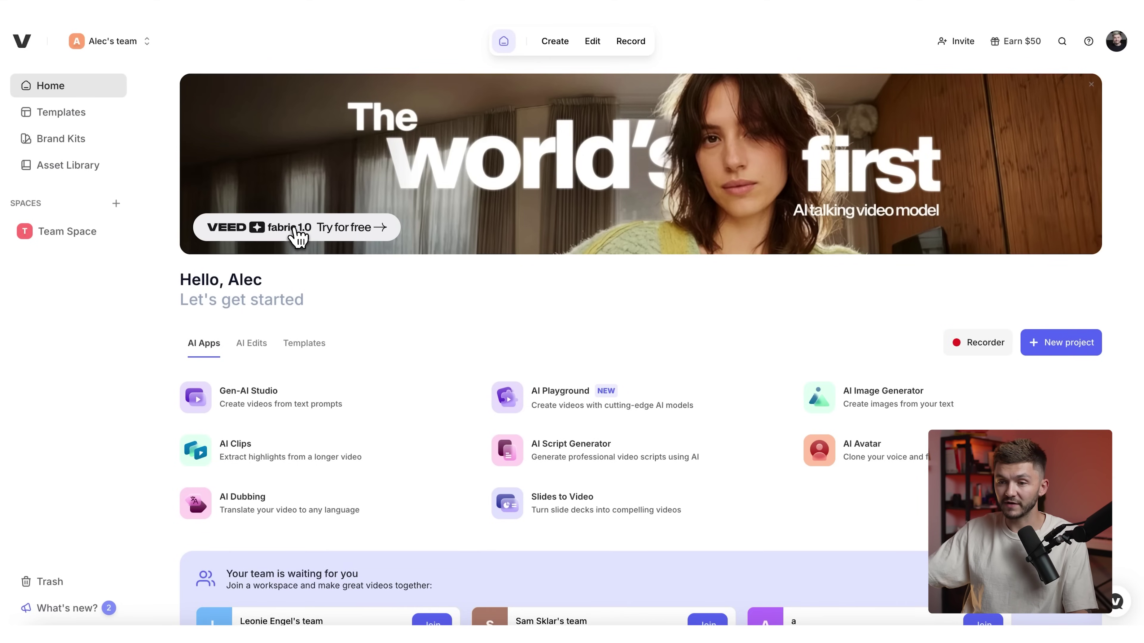
Step: Open VEED's Fabric 1.0 tool and add the uploaded pirate character image
left_click(298, 234)
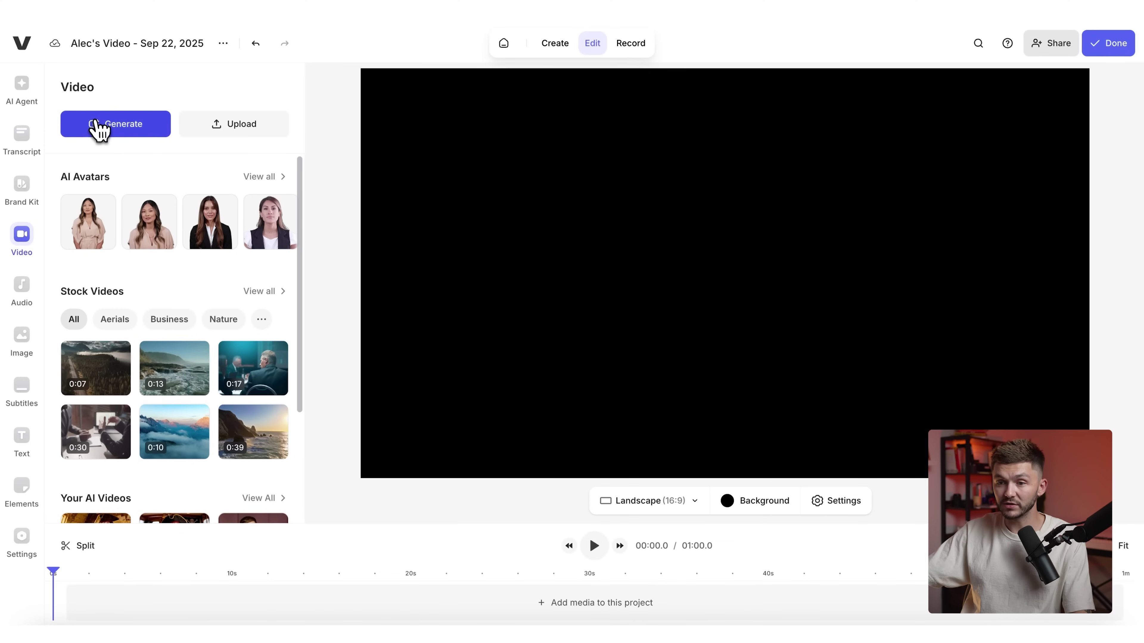
left_click(113, 125)
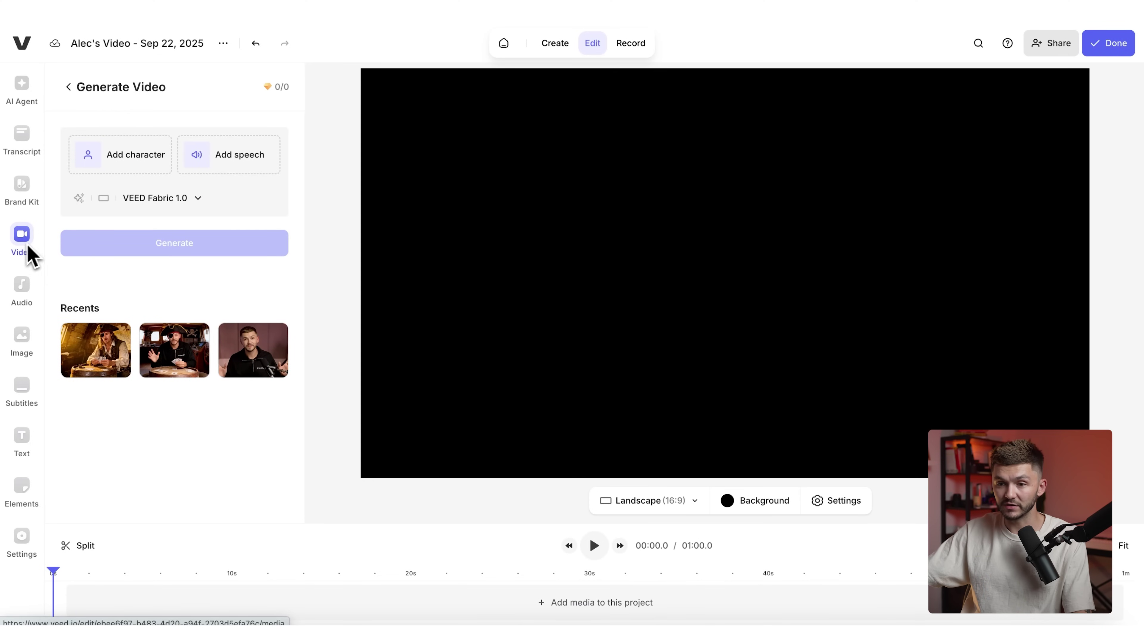
left_click(107, 170)
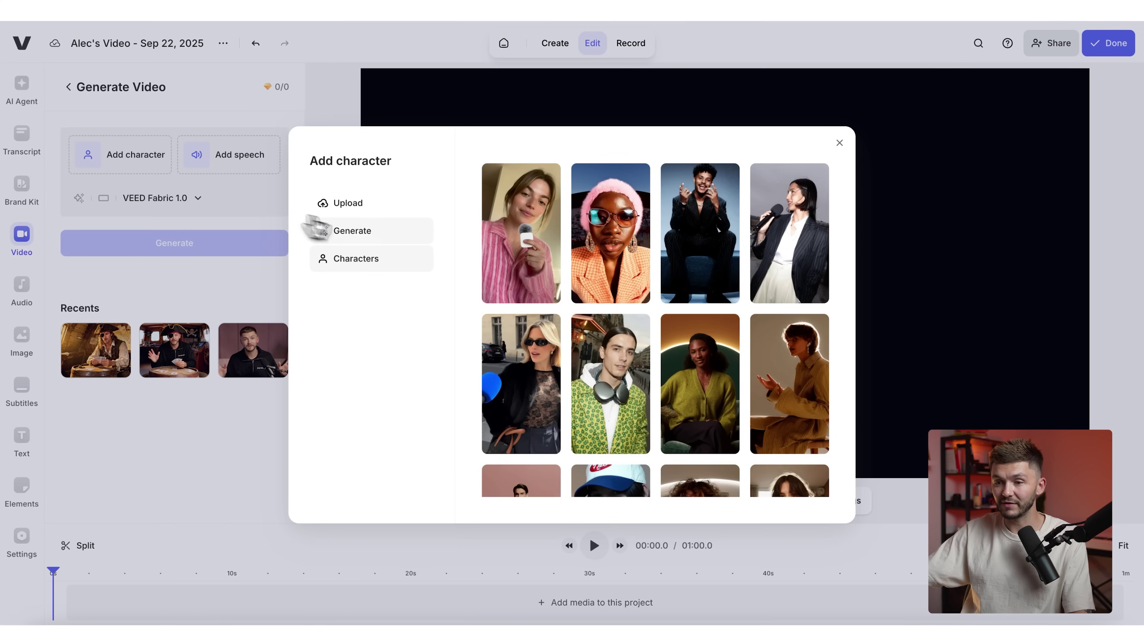
left_click(362, 214)
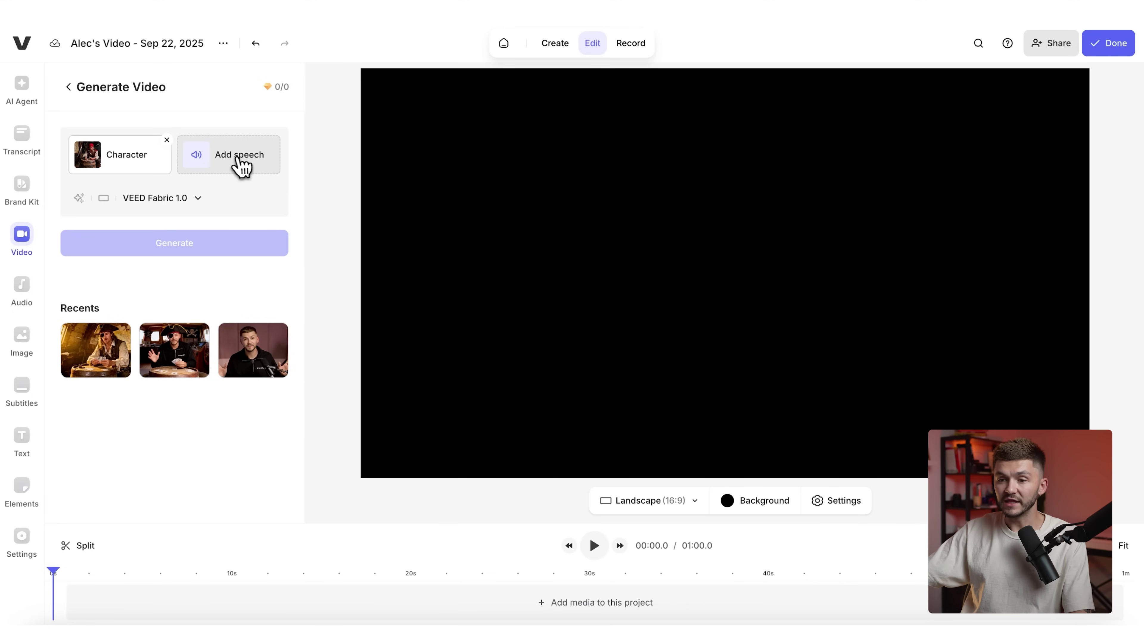
Step: Attach the ElevenLabs pirate mp3 as speech and generate the talking video
left_click(239, 166)
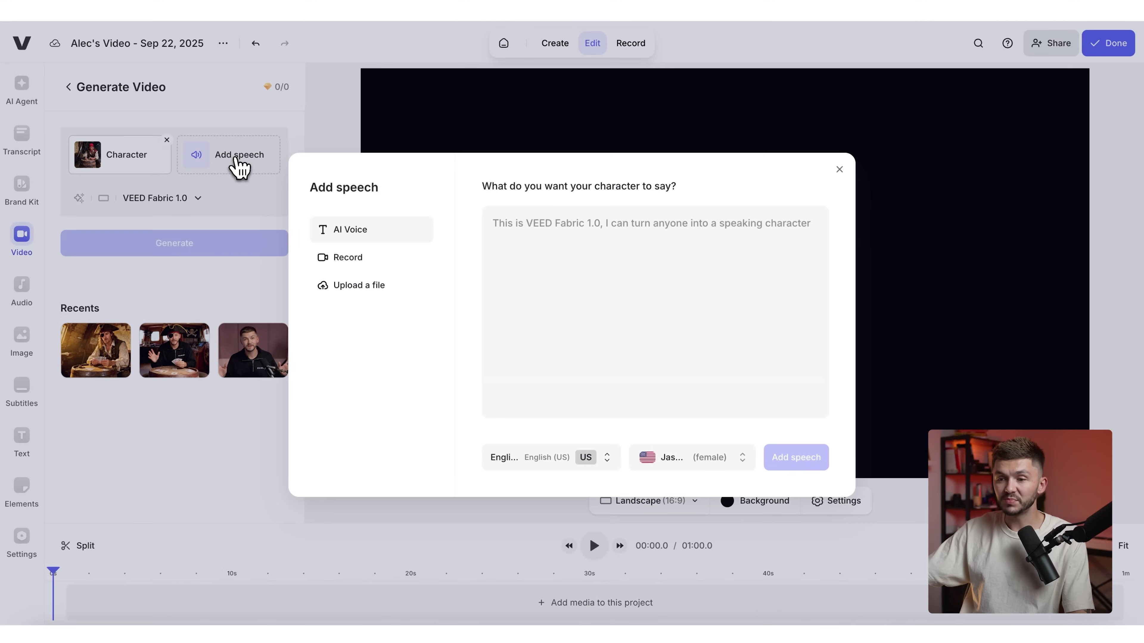
left_click(366, 288)
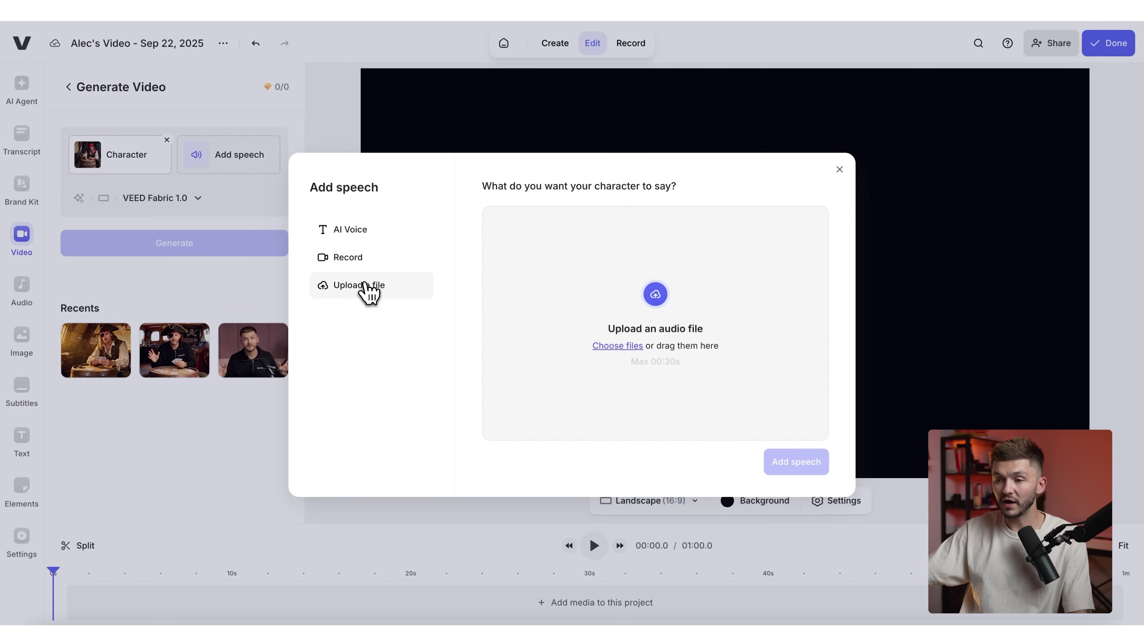
left_click(597, 305)
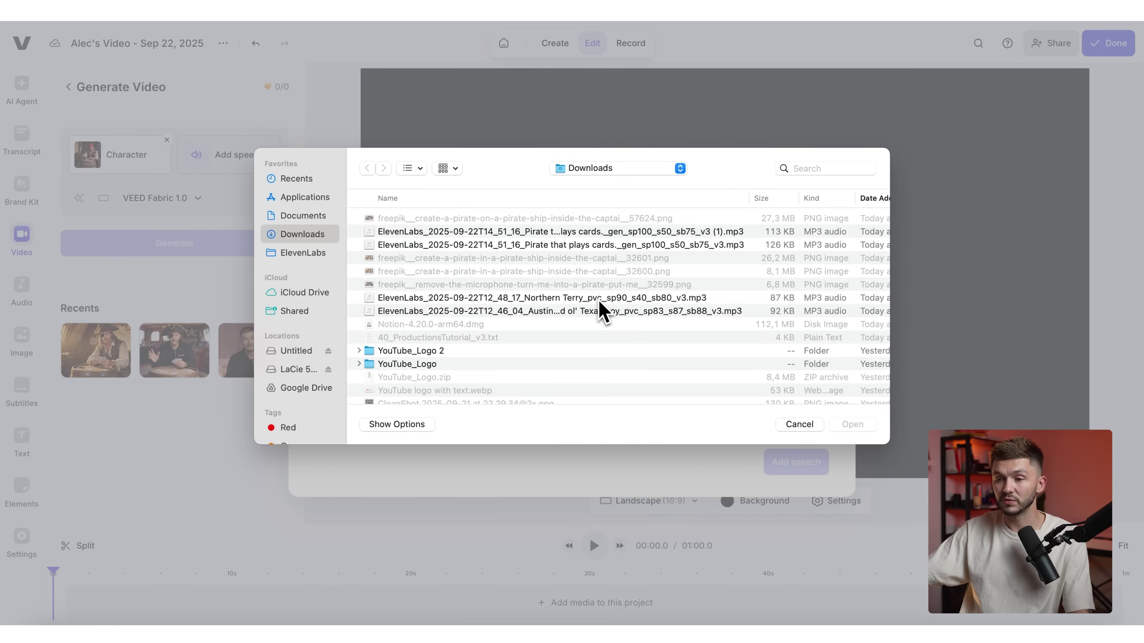
double_click(466, 244)
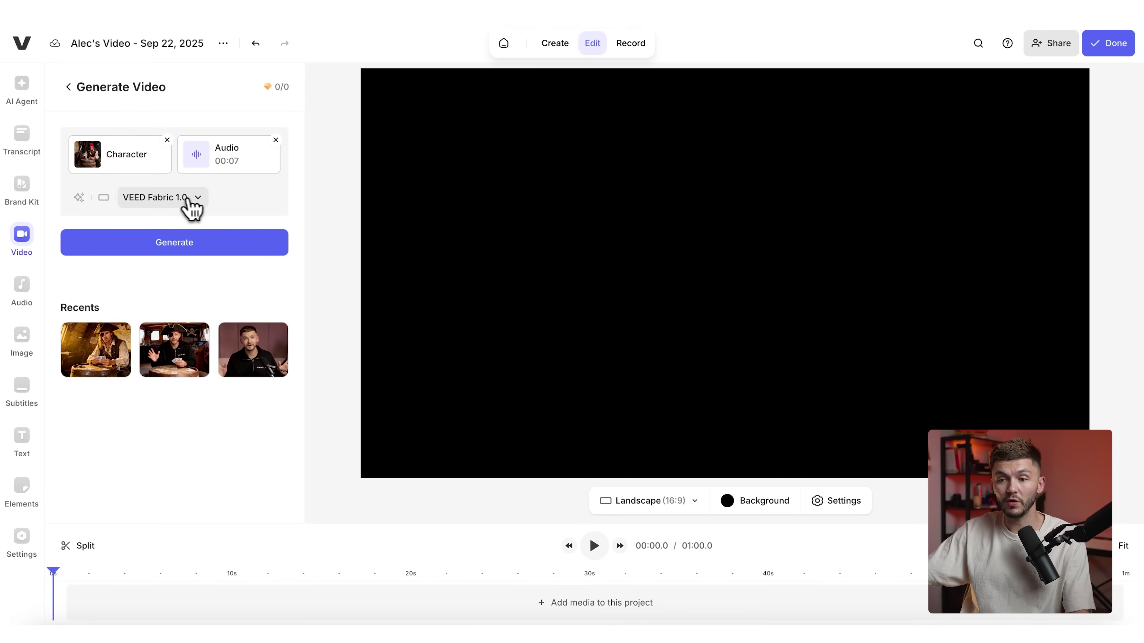
left_click(176, 243)
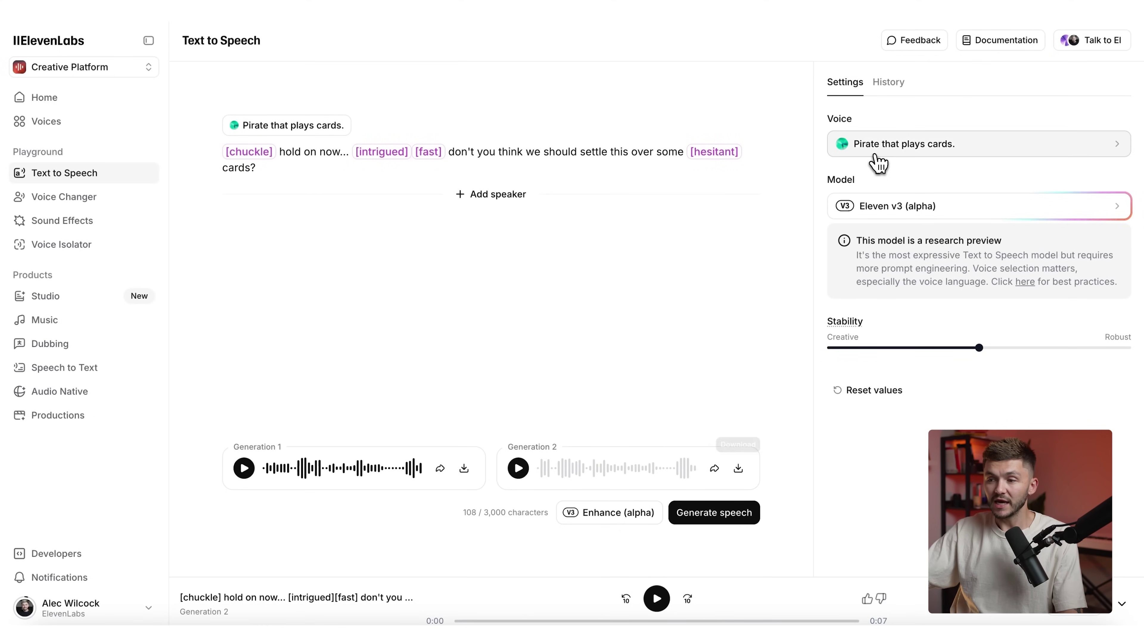
Step: Search voices for 'span' and set the pirate line to the 'Knightley Javier - Calm, Gentle' voice
left_click(874, 154)
type("spa")
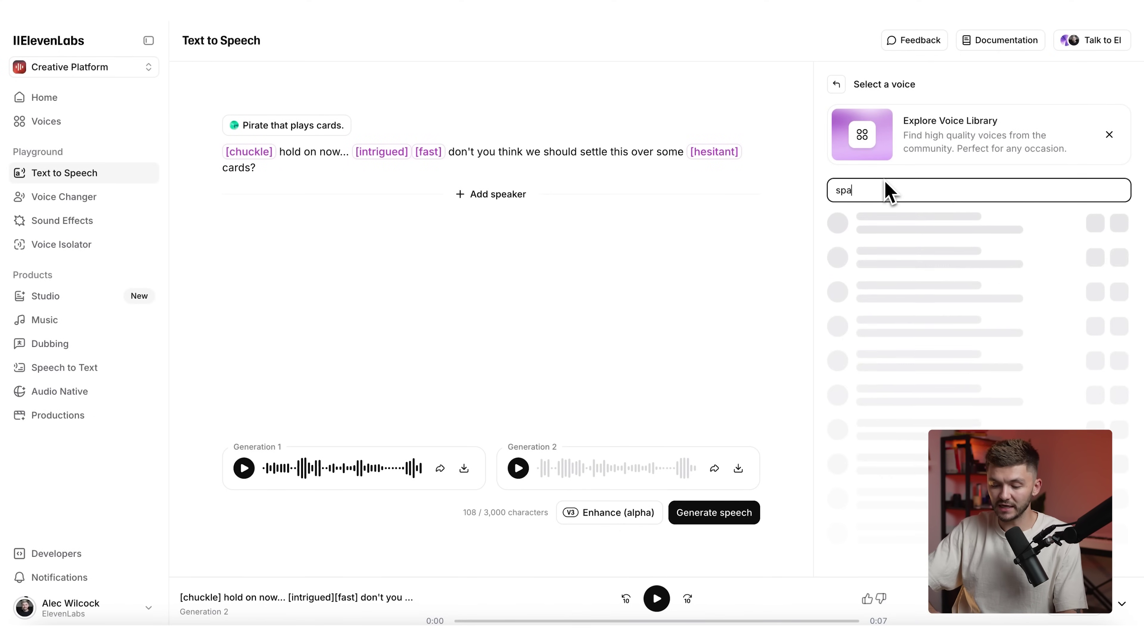
type("ni")
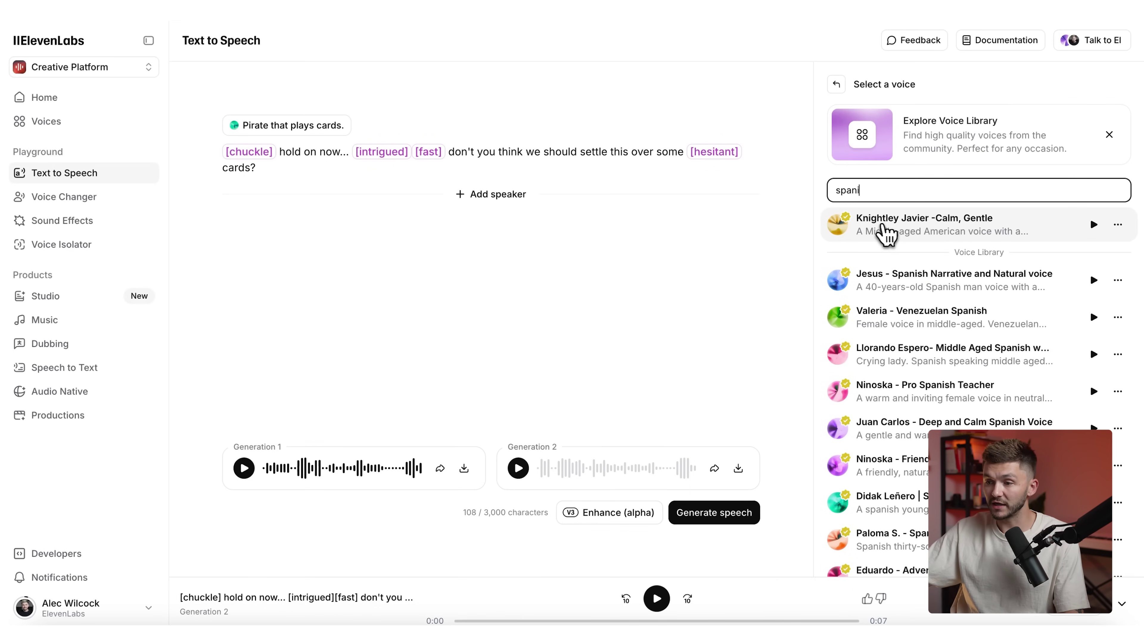
left_click(924, 232)
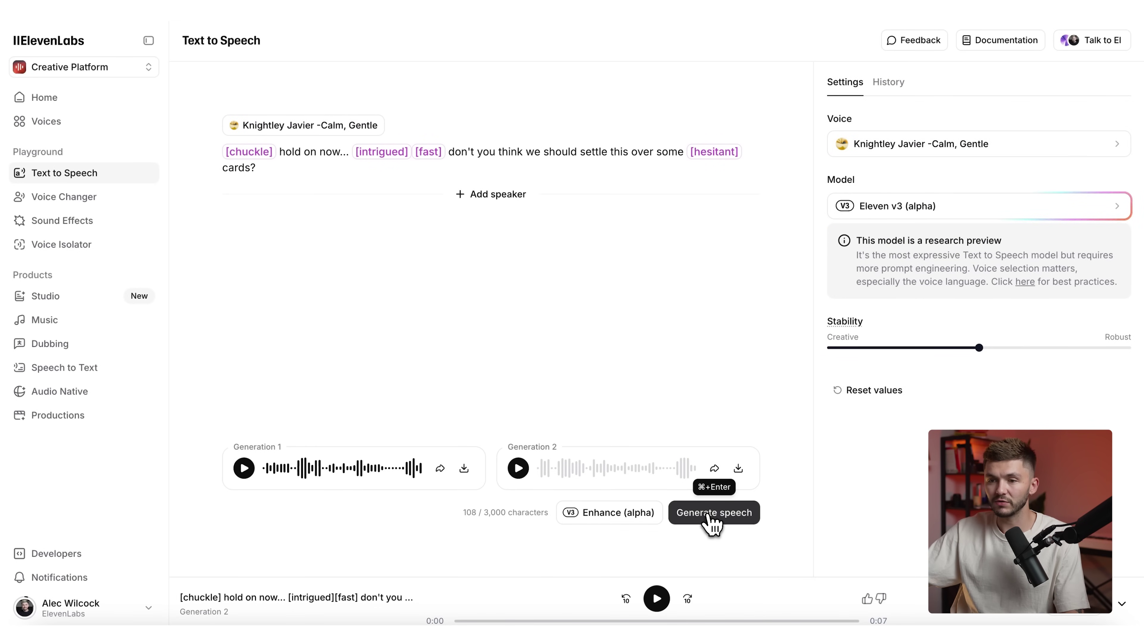